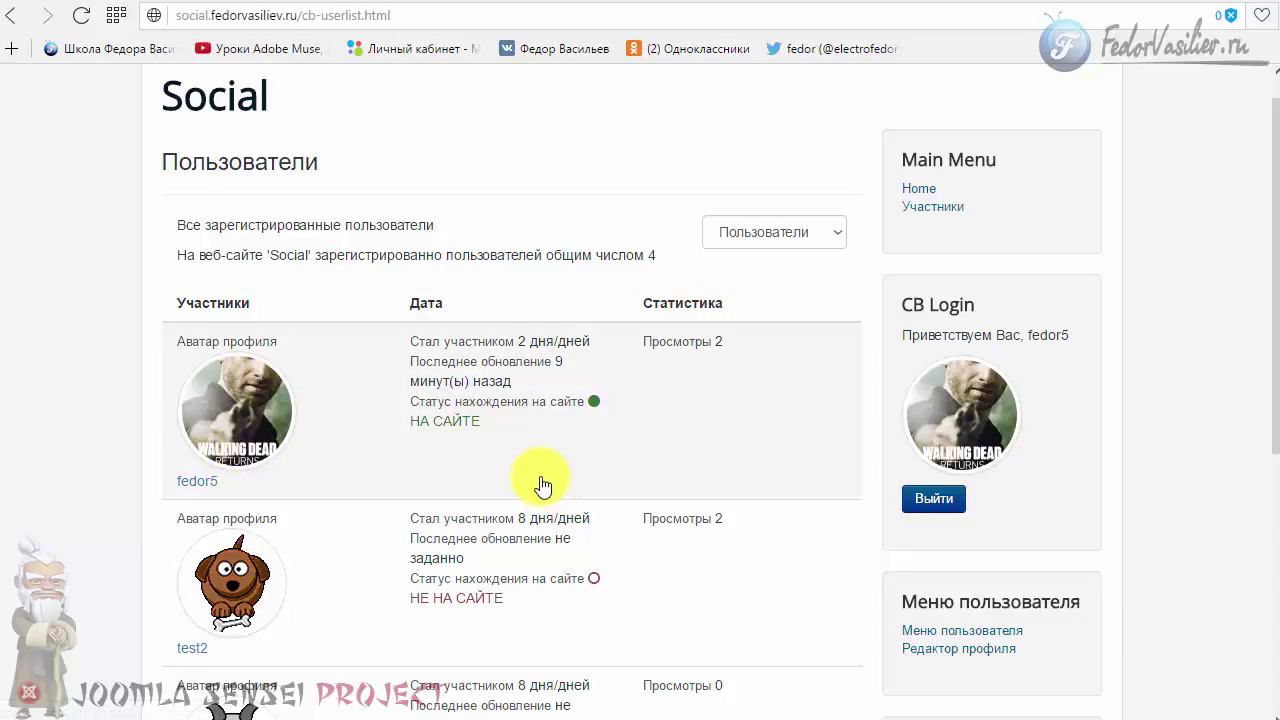
- Examine the avatars, usernames, dates and online statuses of the registered members on the site's user list page
{"action": "scroll", "coordinate": [541, 486], "scroll_direction": "down", "scroll_amount": 5}
{"action": "scroll", "coordinate": [540, 483], "scroll_direction": "up", "scroll_amount": 4}
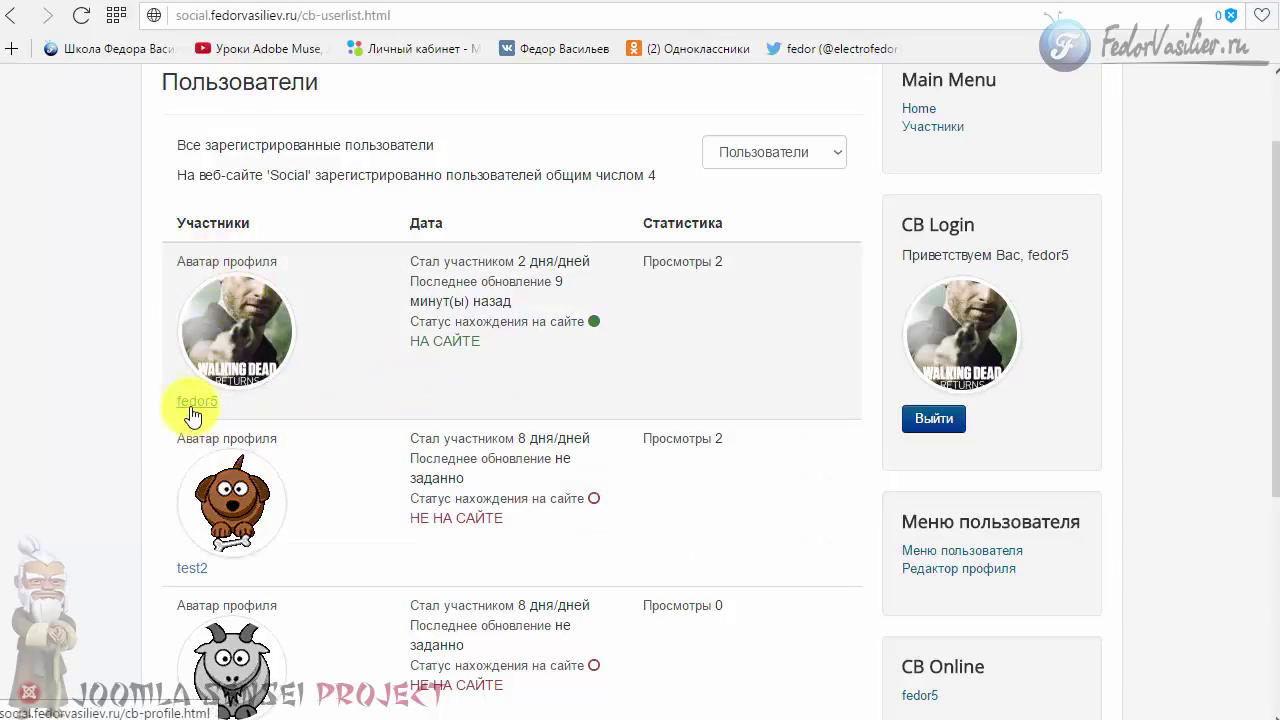
{"action": "scroll", "coordinate": [220, 300], "scroll_direction": "down", "scroll_amount": 1}
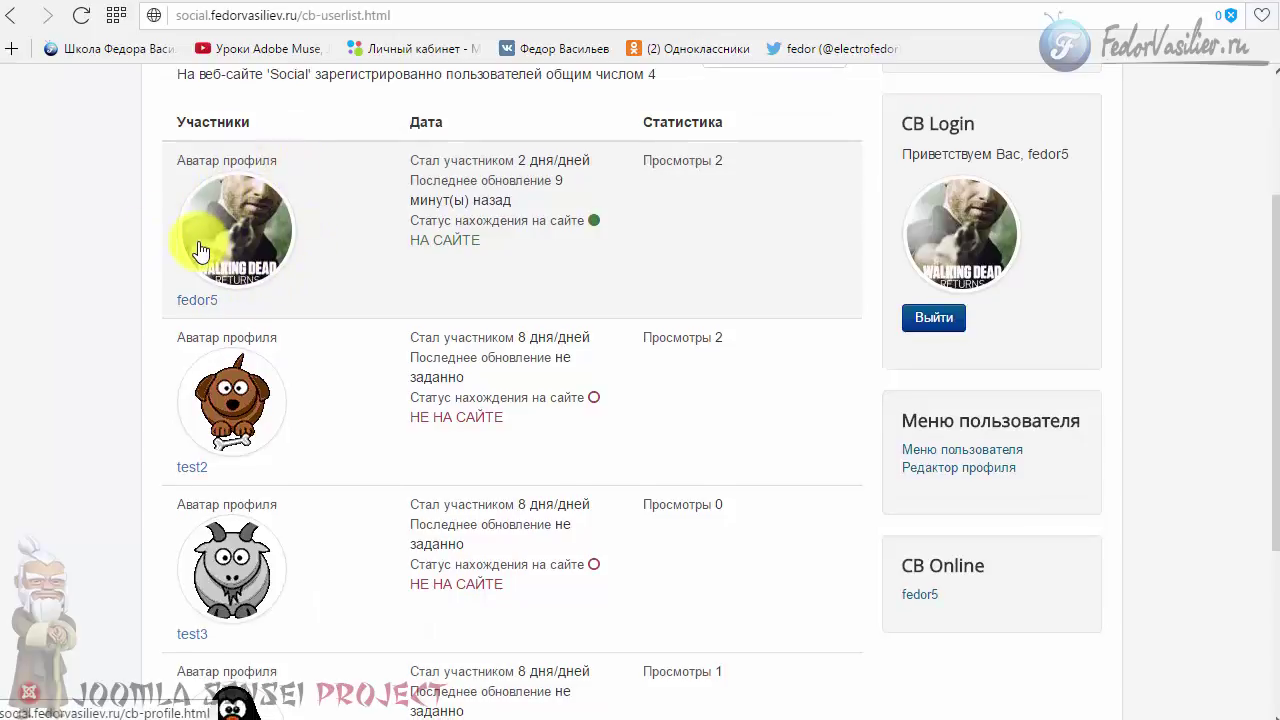
{"action": "scroll", "coordinate": [205, 220], "scroll_direction": "down", "scroll_amount": 2}
{"action": "scroll", "coordinate": [300, 510], "scroll_direction": "up", "scroll_amount": 2}
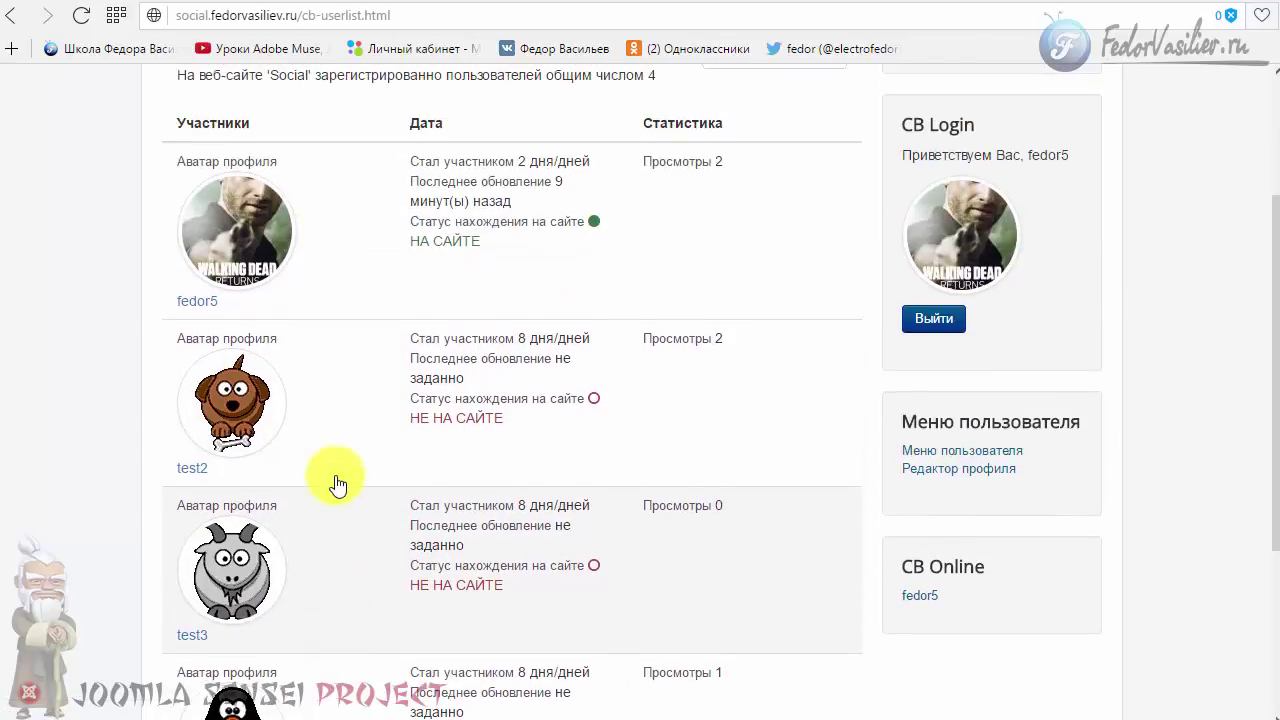
{"action": "scroll", "coordinate": [277, 447], "scroll_direction": "up", "scroll_amount": 1}
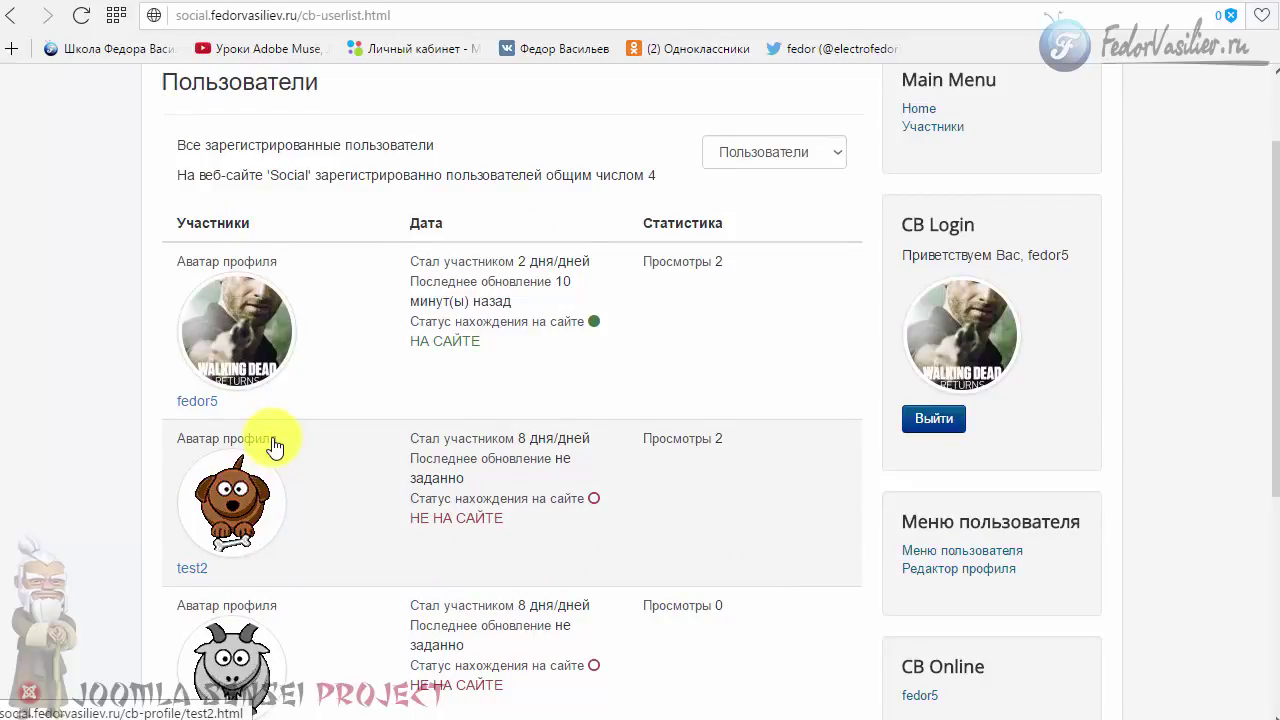
{"action": "scroll", "coordinate": [320, 305], "scroll_direction": "down", "scroll_amount": 3}
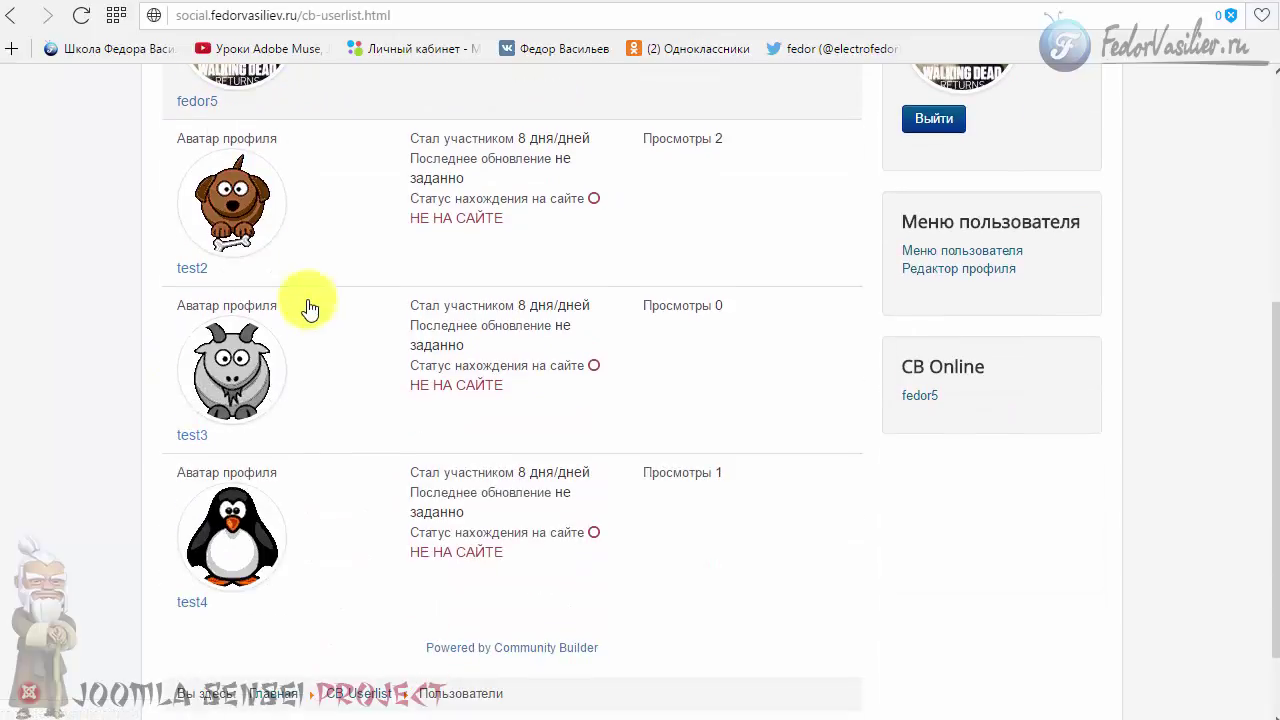
{"action": "scroll", "coordinate": [271, 434], "scroll_direction": "up", "scroll_amount": 3}
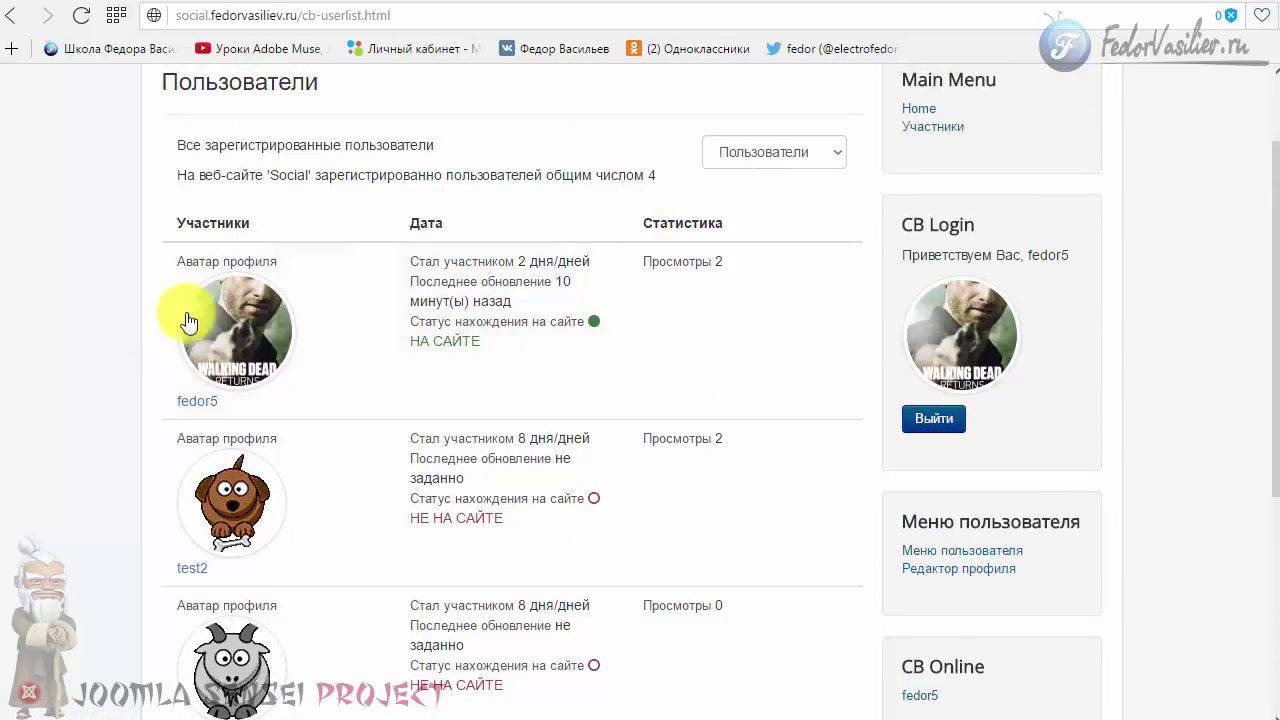
{"action": "scroll", "coordinate": [231, 290], "scroll_direction": "down", "scroll_amount": 4}
{"action": "scroll", "coordinate": [215, 350], "scroll_direction": "up", "scroll_amount": 3}
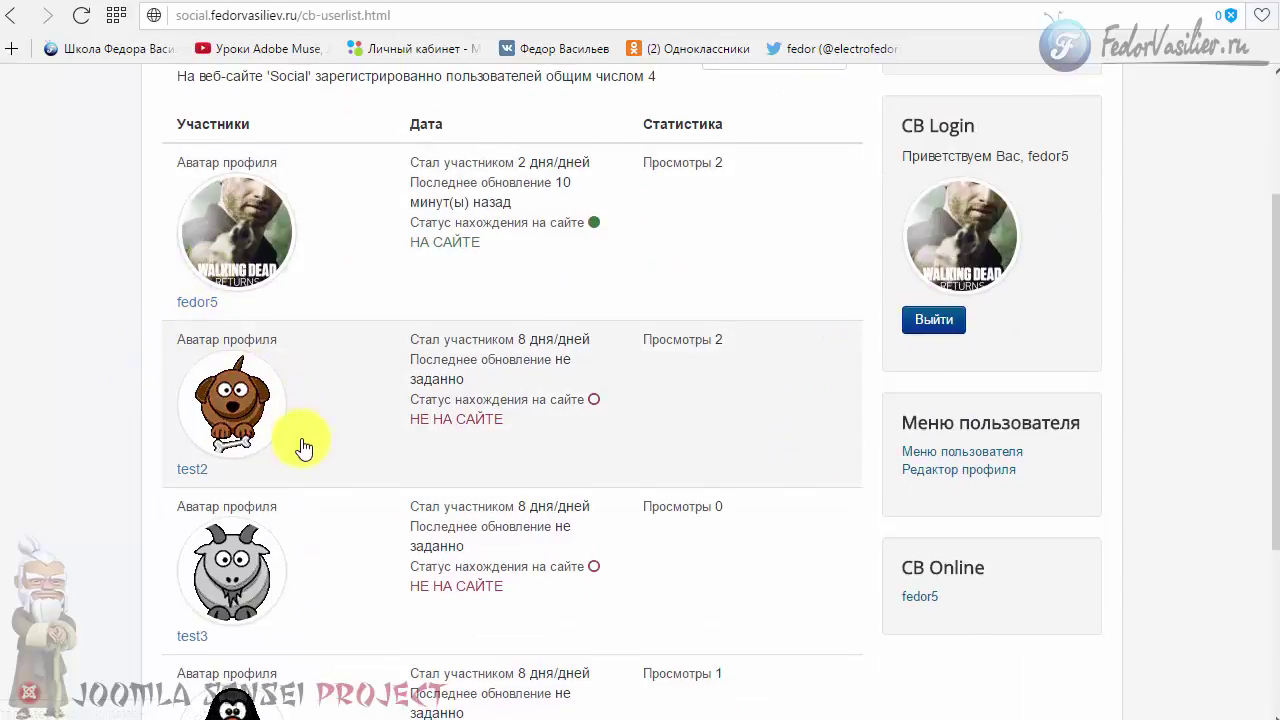
{"action": "scroll", "coordinate": [296, 462], "scroll_direction": "up", "scroll_amount": 1}
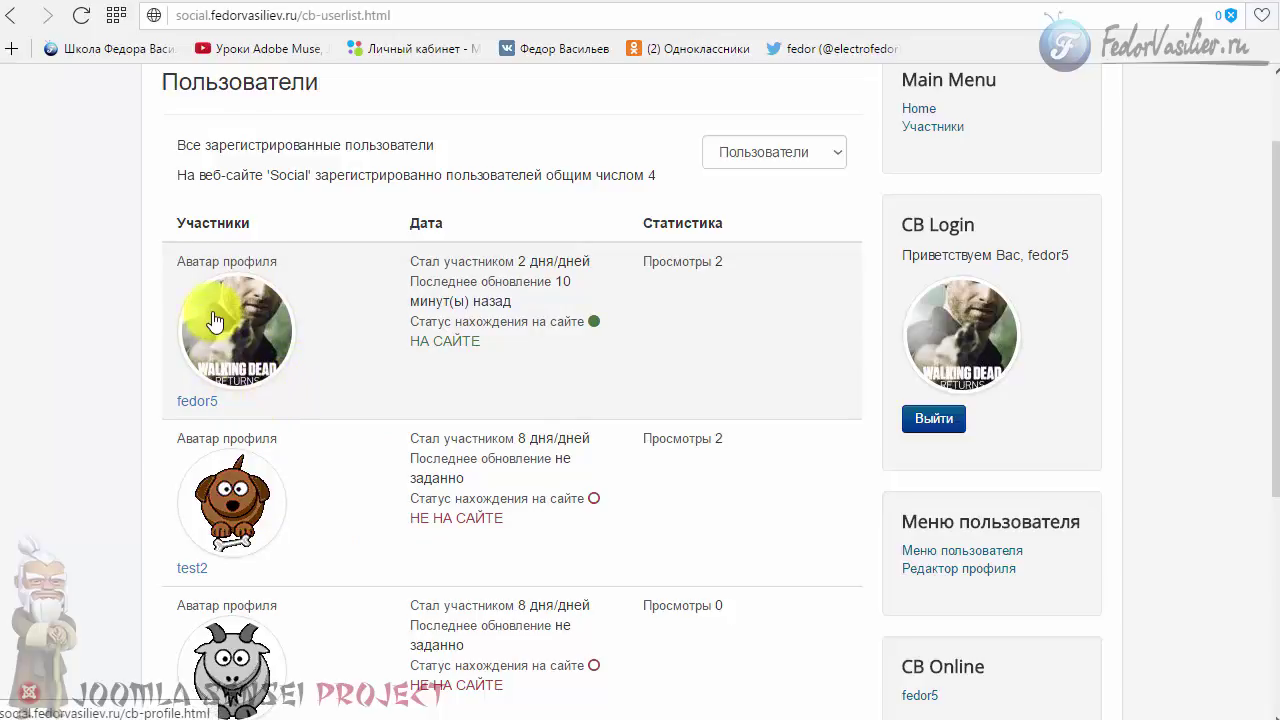
{"action": "scroll", "coordinate": [225, 210], "scroll_direction": "down", "scroll_amount": 3}
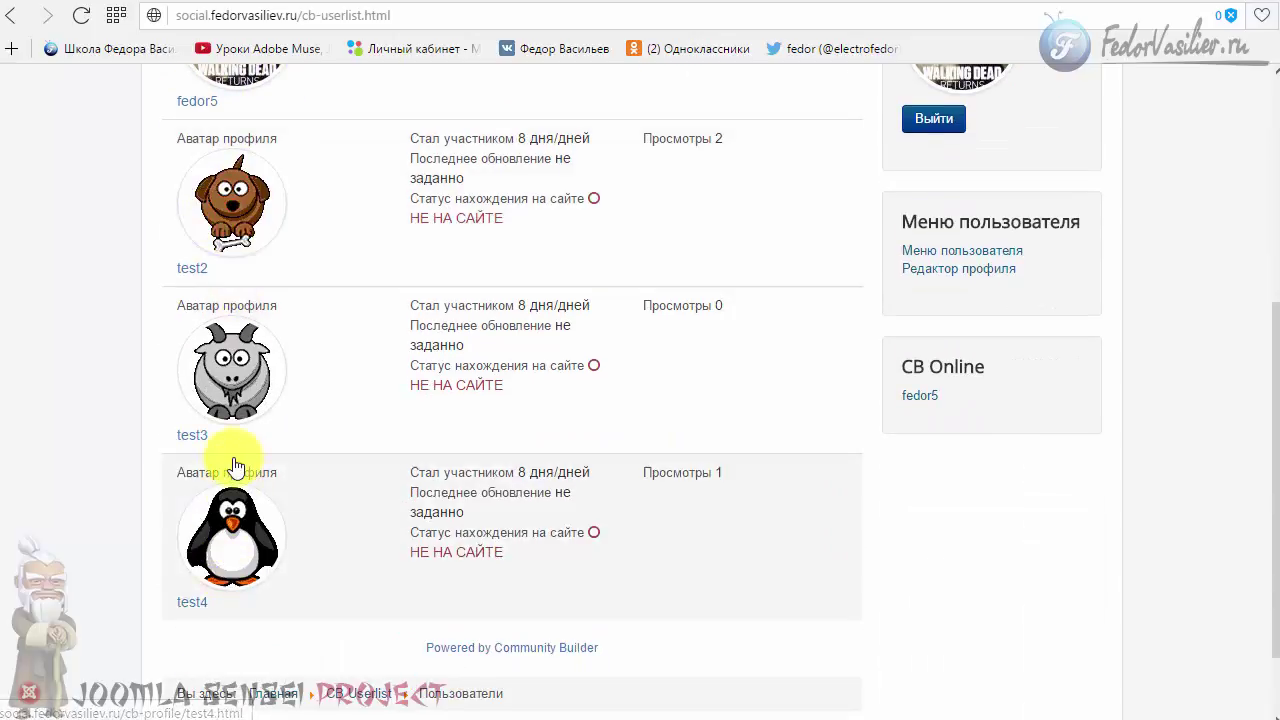
{"action": "scroll", "coordinate": [243, 450], "scroll_direction": "up", "scroll_amount": 3}
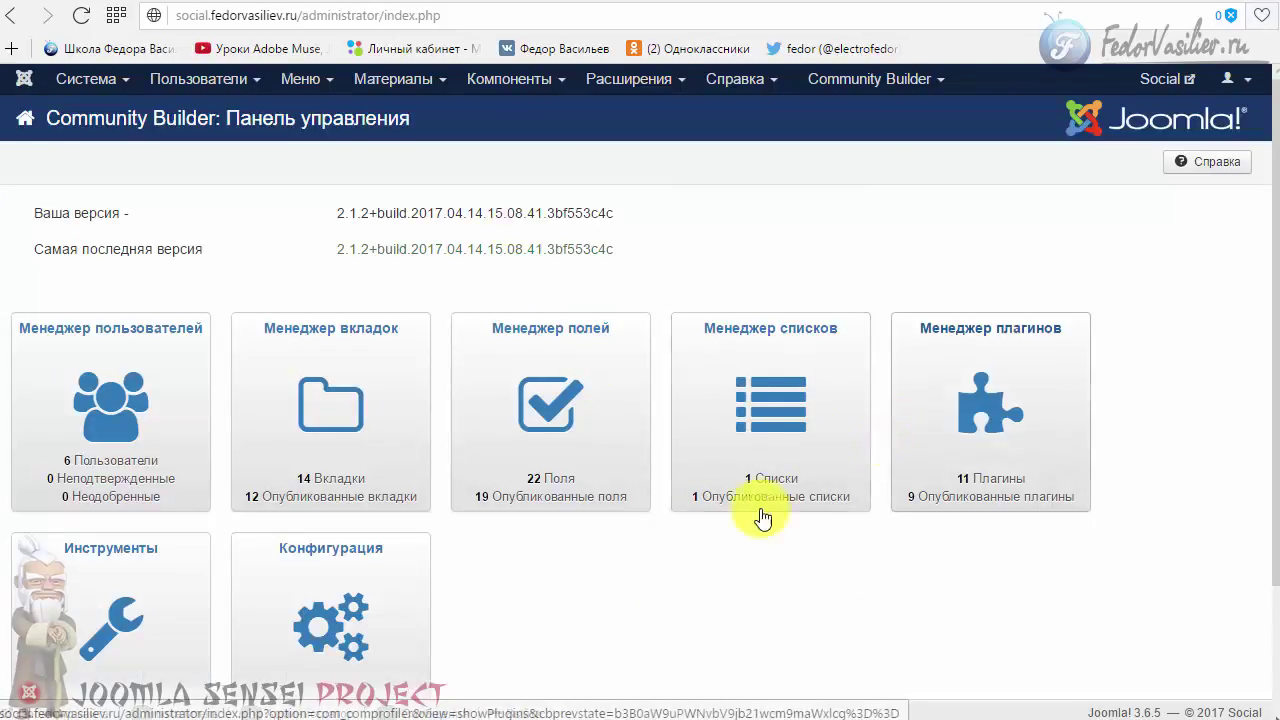
- In the site administration, open the Community Builder configuration and display its avatar settings
{"action": "left_click", "coordinate": [366, 608]}
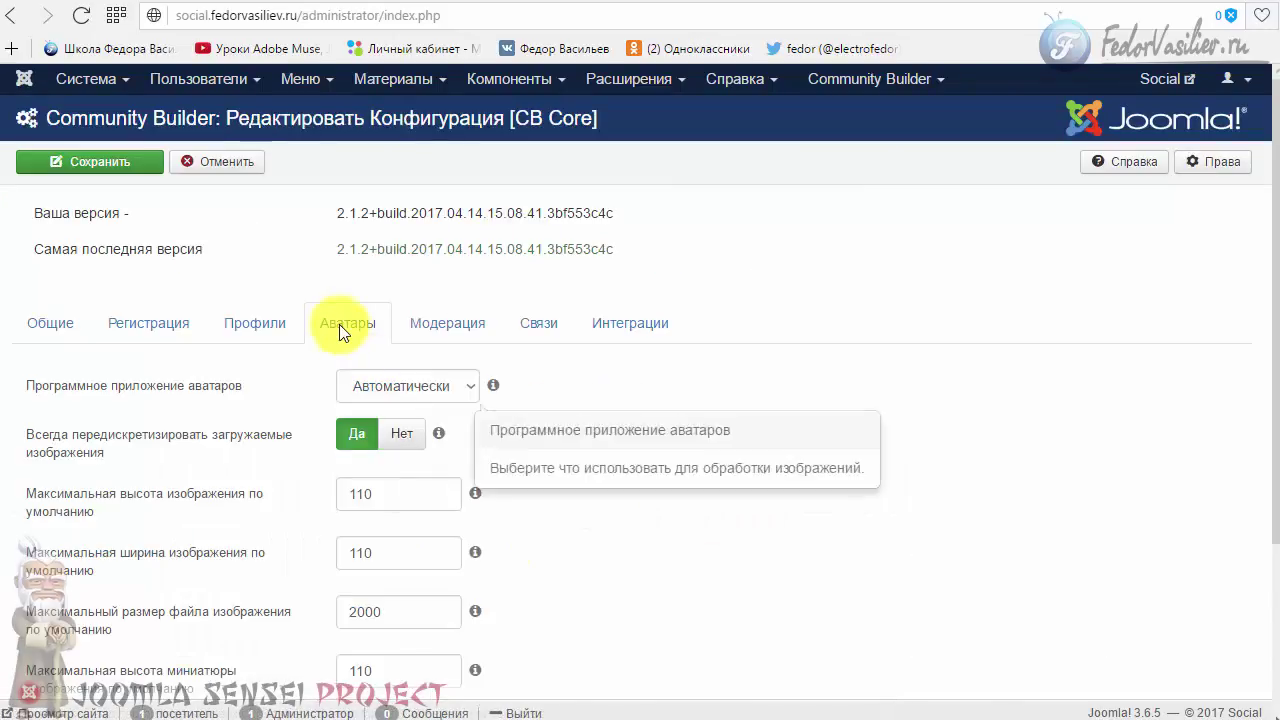
{"action": "left_click", "coordinate": [339, 322]}
{"action": "scroll", "coordinate": [291, 311], "scroll_direction": "down", "scroll_amount": 1}
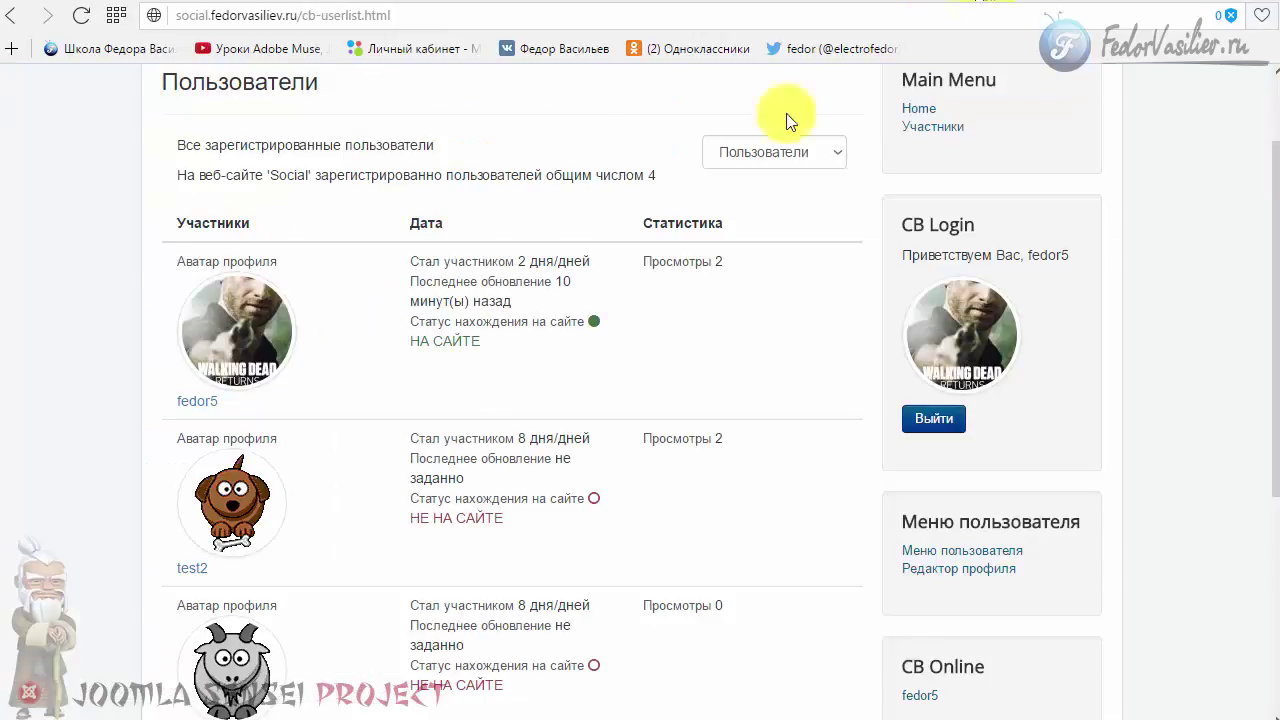
- Check the members' round avatars on the public user list against the avatar settings in the administration
{"action": "scroll", "coordinate": [218, 328], "scroll_direction": "down", "scroll_amount": 3}
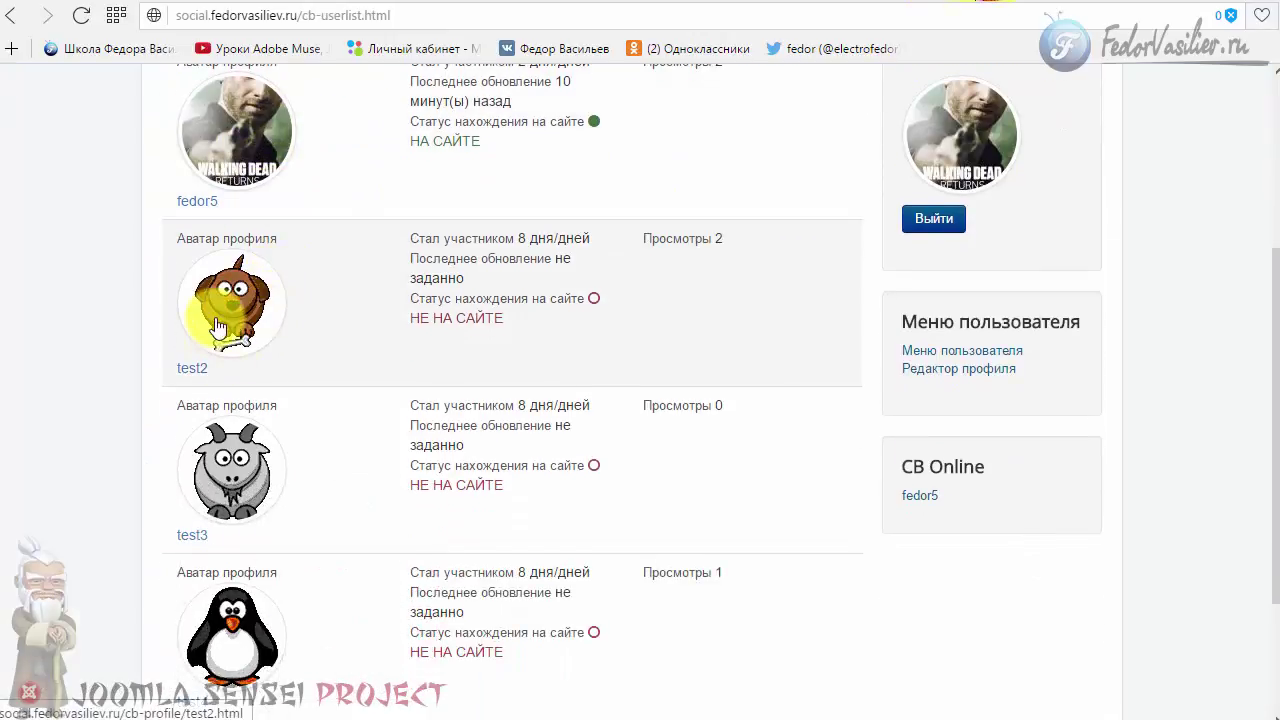
{"action": "scroll", "coordinate": [228, 470], "scroll_direction": "down", "scroll_amount": 1}
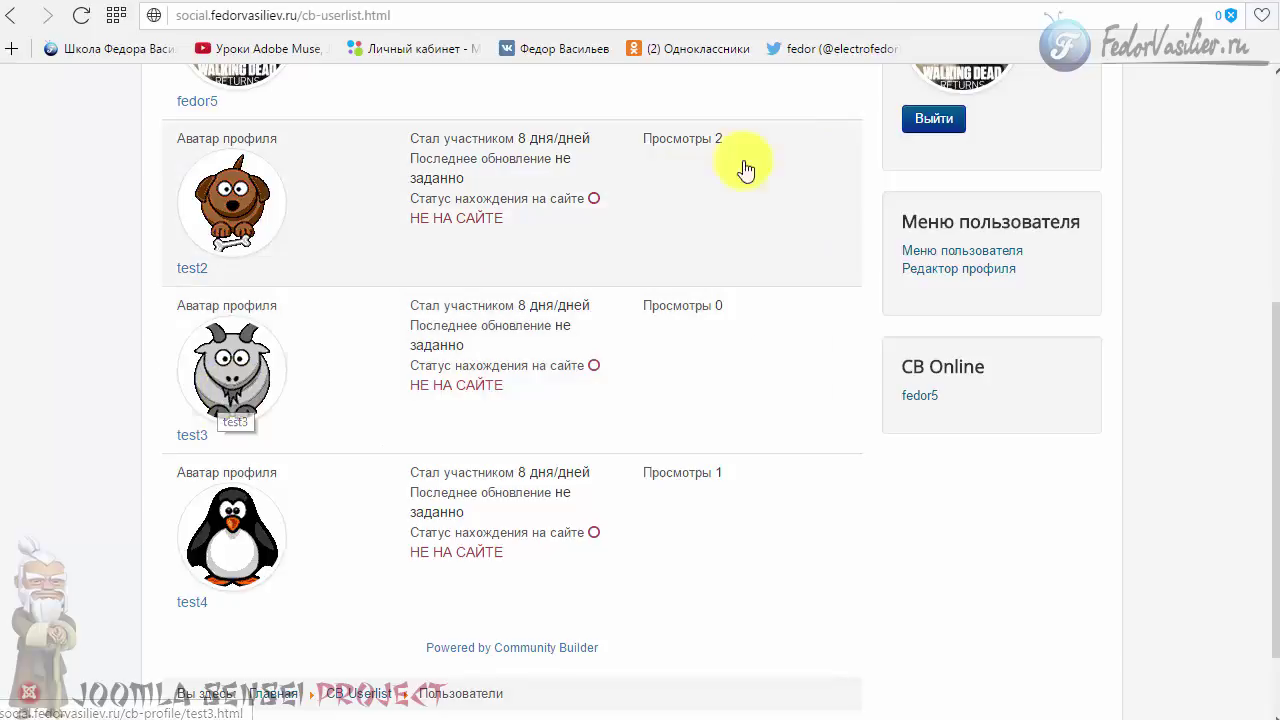
{"action": "left_click", "coordinate": [906, 10]}
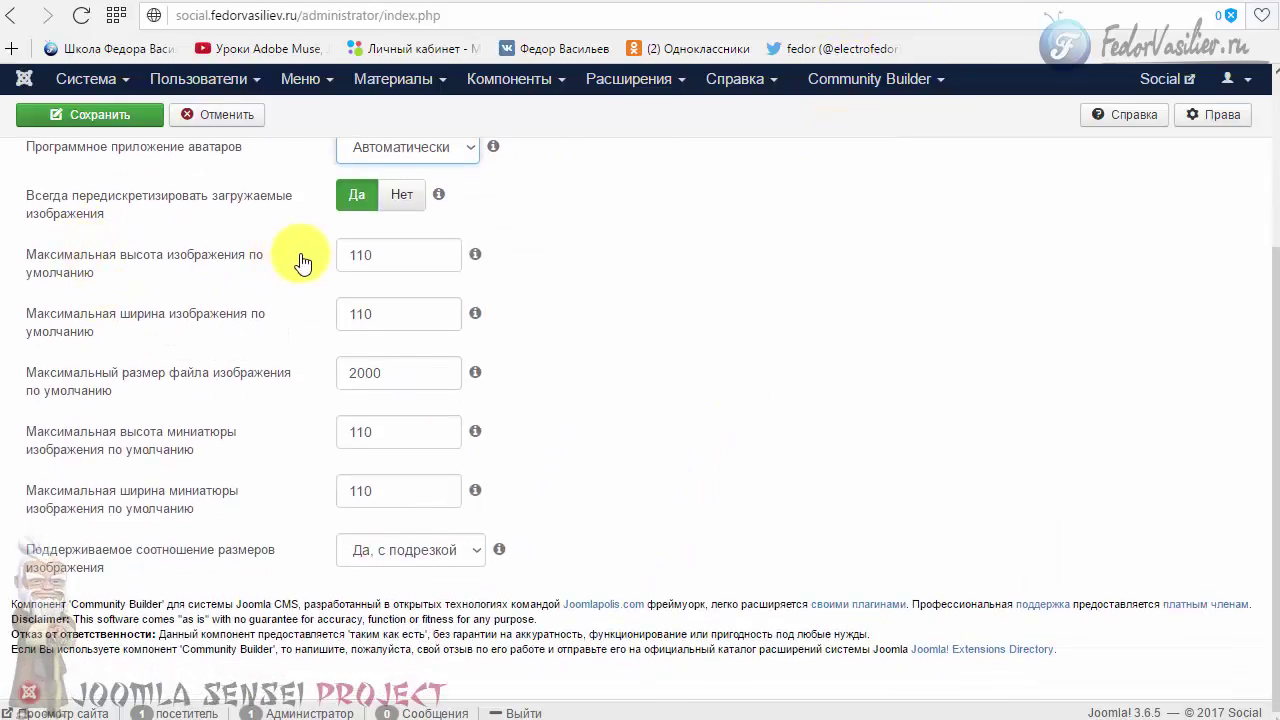
- Review the default maximum image and thumbnail height and width, and the options for keeping the image aspect ratio
{"action": "double_click", "coordinate": [385, 258]}
{"action": "double_click", "coordinate": [388, 315]}
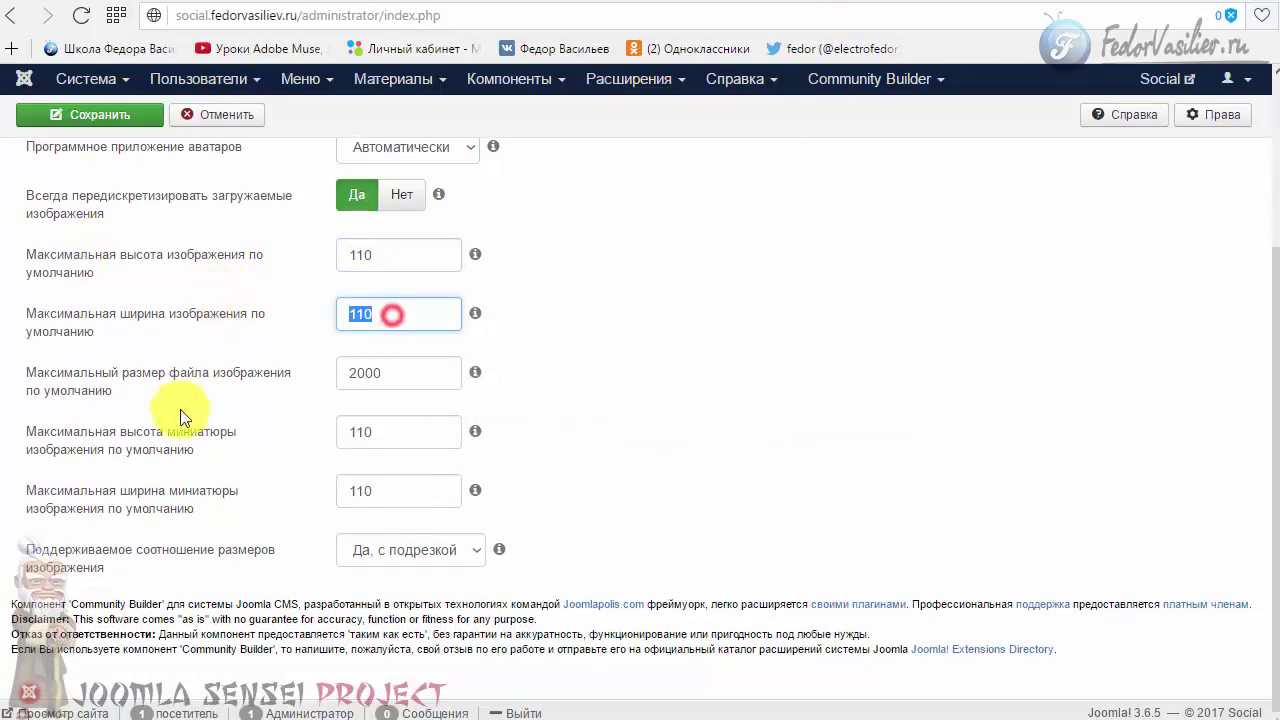
{"action": "double_click", "coordinate": [358, 431]}
{"action": "double_click", "coordinate": [378, 490]}
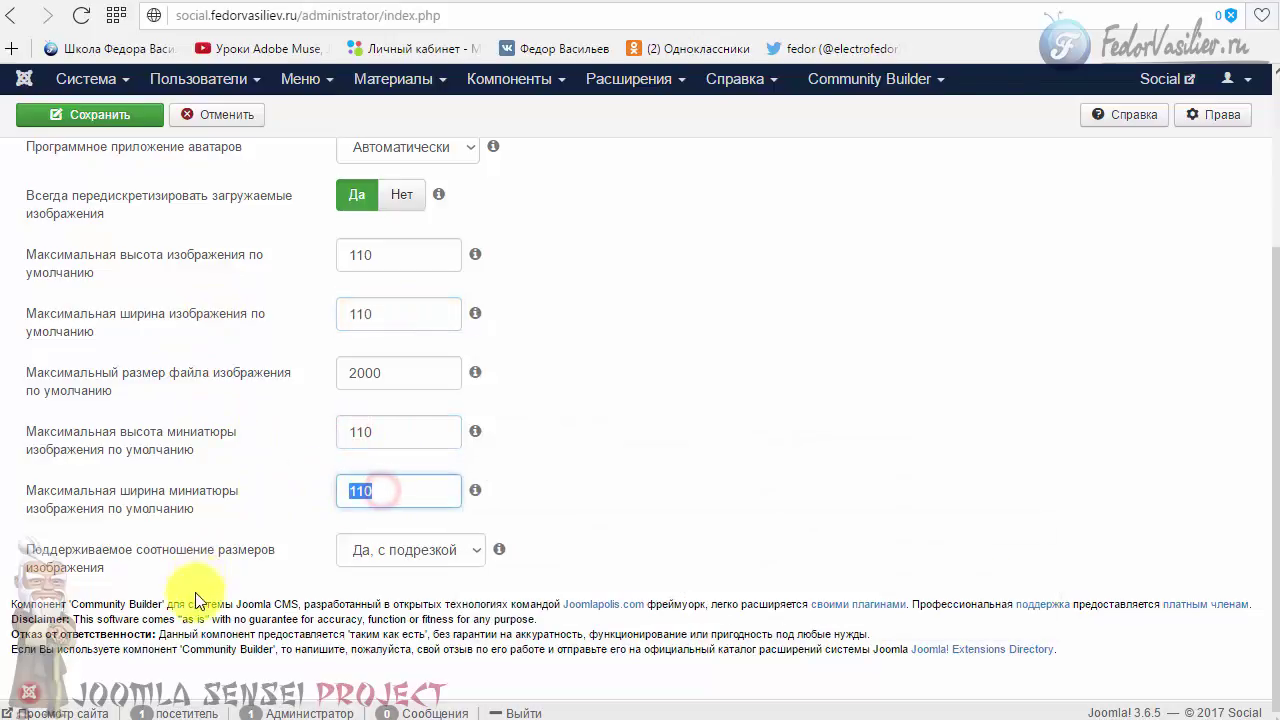
{"action": "left_click", "coordinate": [440, 551]}
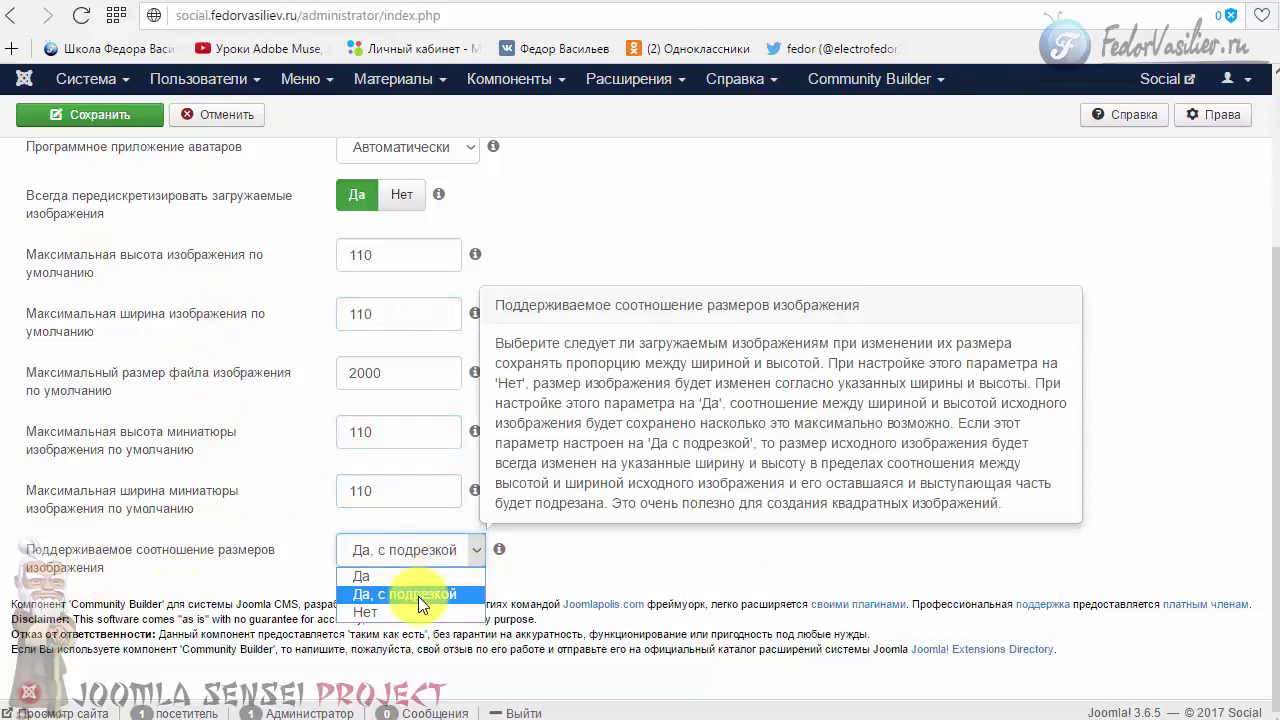
{"action": "left_click", "coordinate": [584, 588]}
{"action": "scroll", "coordinate": [491, 528], "scroll_direction": "up", "scroll_amount": 3}
{"action": "scroll", "coordinate": [357, 366], "scroll_direction": "down", "scroll_amount": 3}
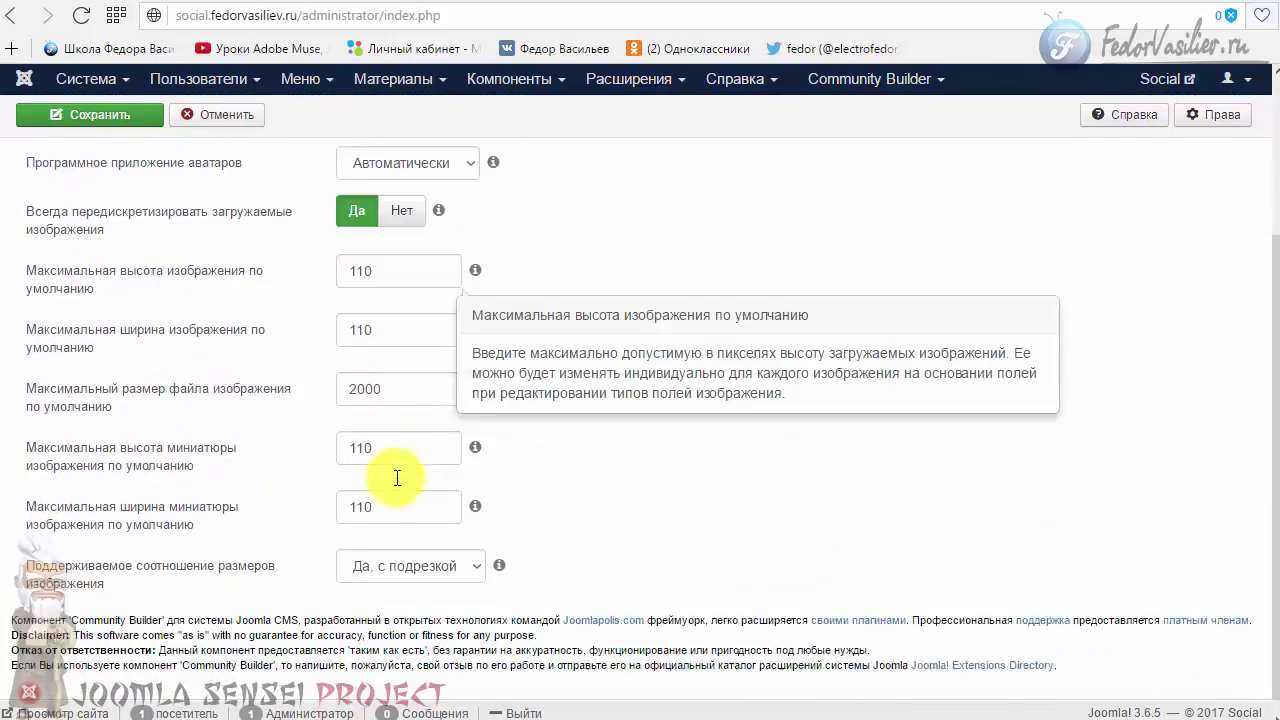
- Return to the public user list and compare the avatar sizes of the listed members
{"action": "left_click", "coordinate": [982, 6]}
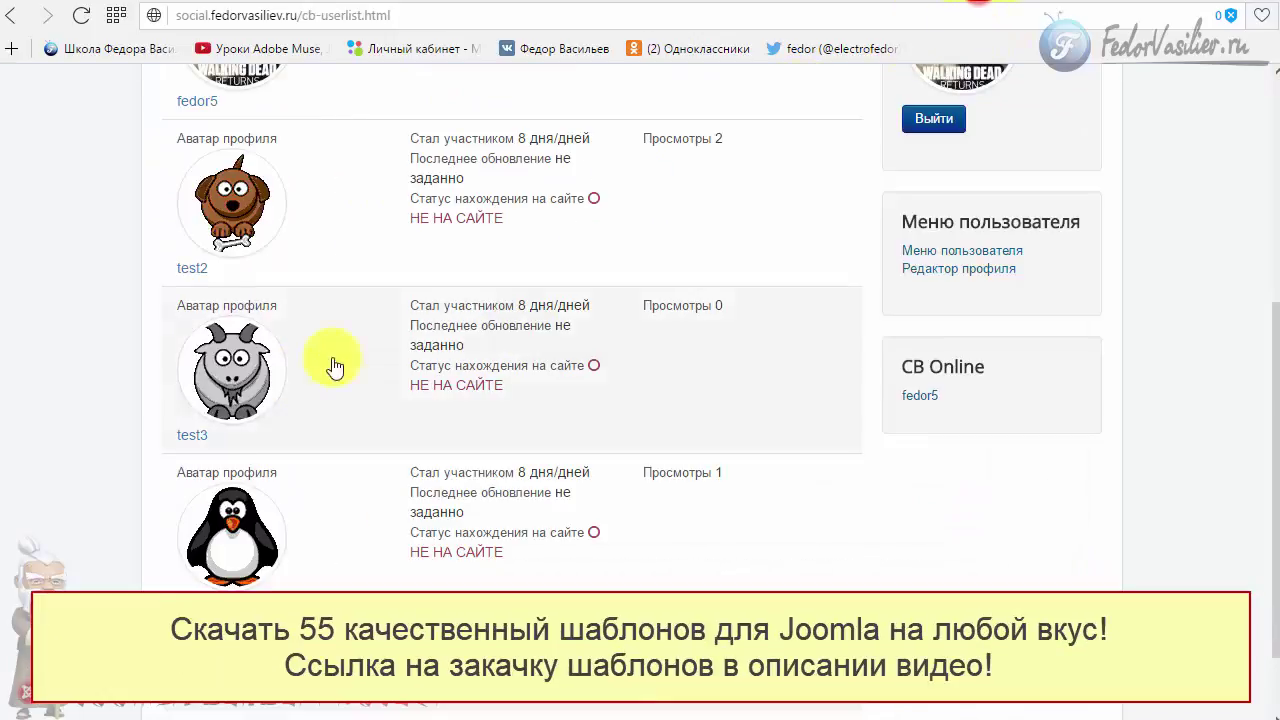
{"action": "scroll", "coordinate": [257, 394], "scroll_direction": "up", "scroll_amount": 3}
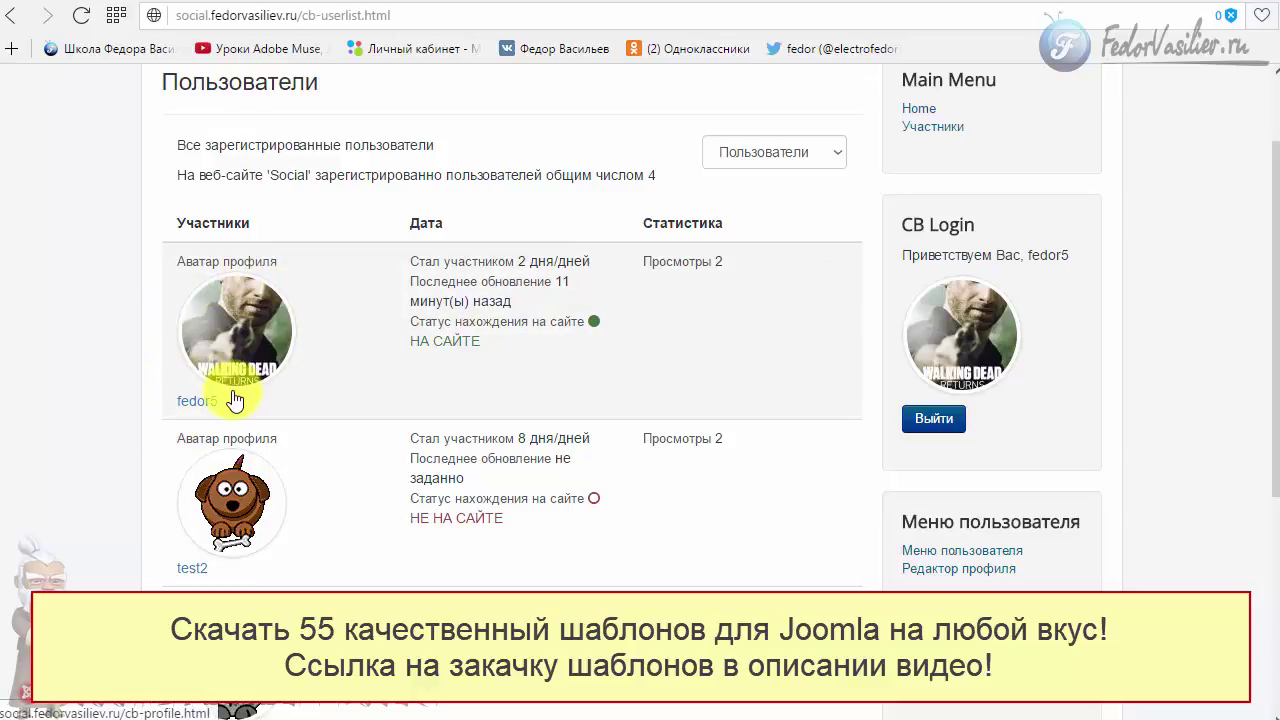
{"action": "scroll", "coordinate": [233, 400], "scroll_direction": "down", "scroll_amount": 3}
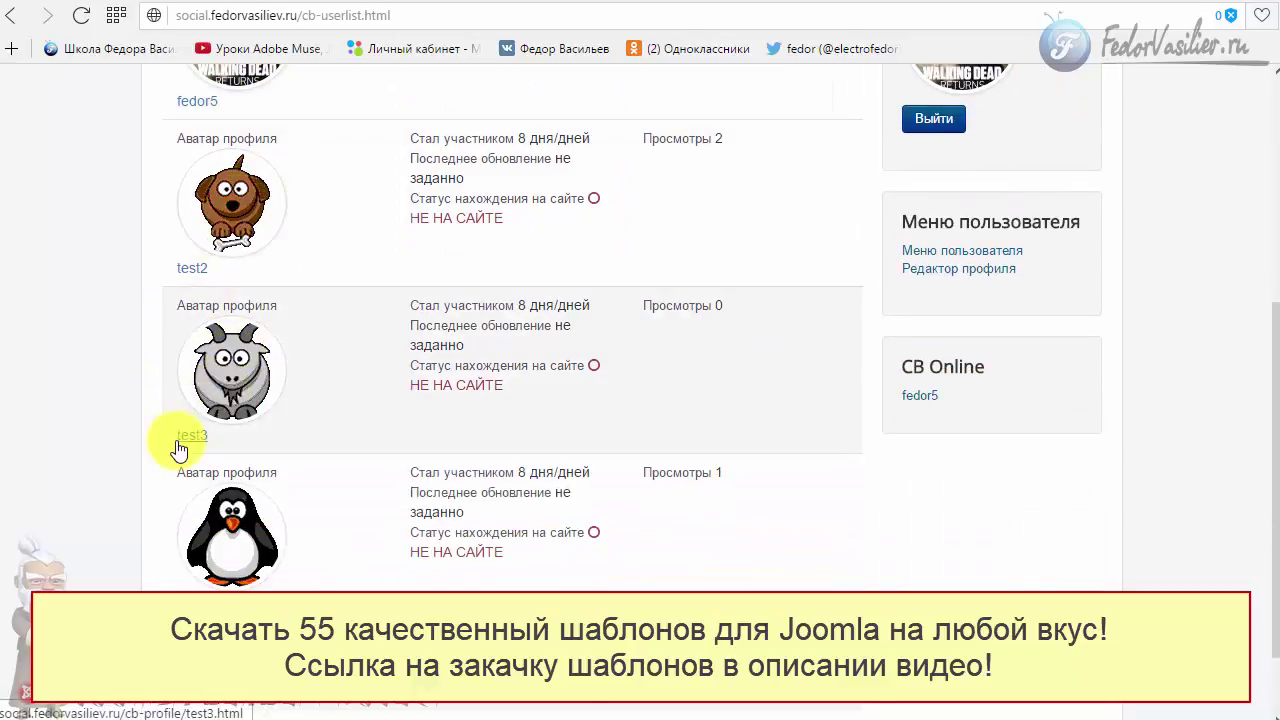
{"action": "scroll", "coordinate": [215, 390], "scroll_direction": "up", "scroll_amount": 2}
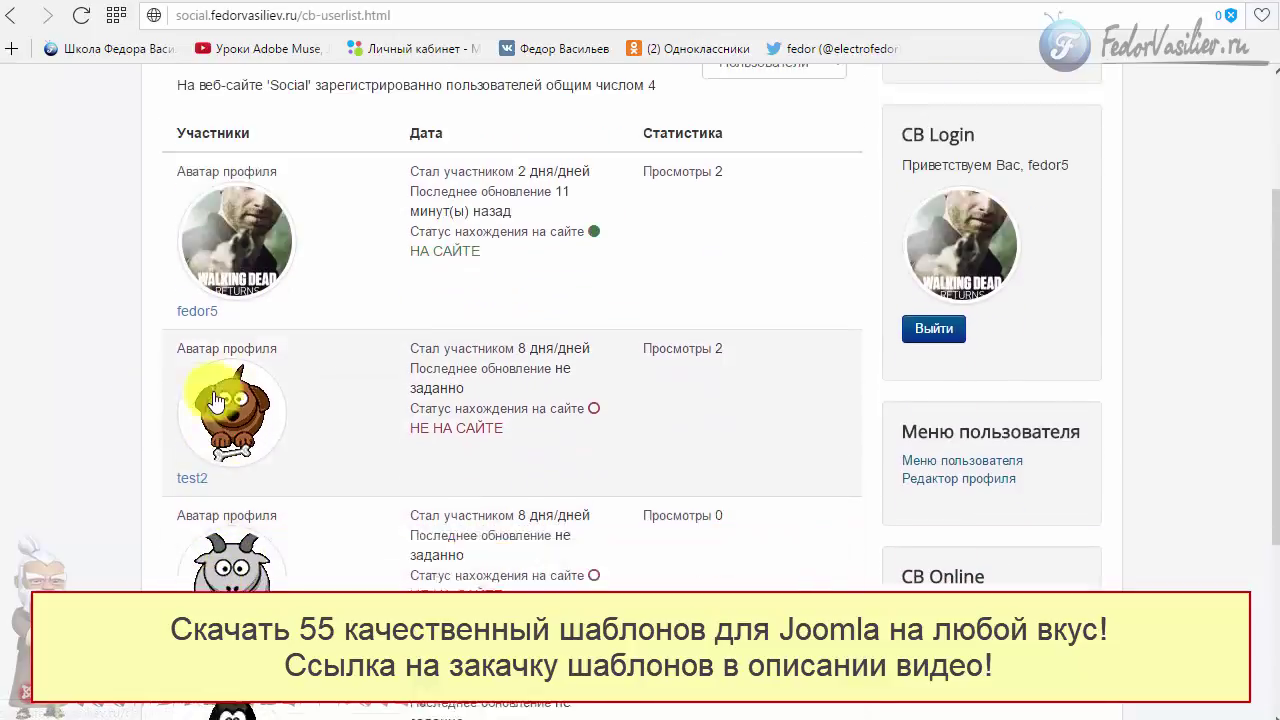
{"action": "scroll", "coordinate": [215, 400], "scroll_direction": "up", "scroll_amount": 1}
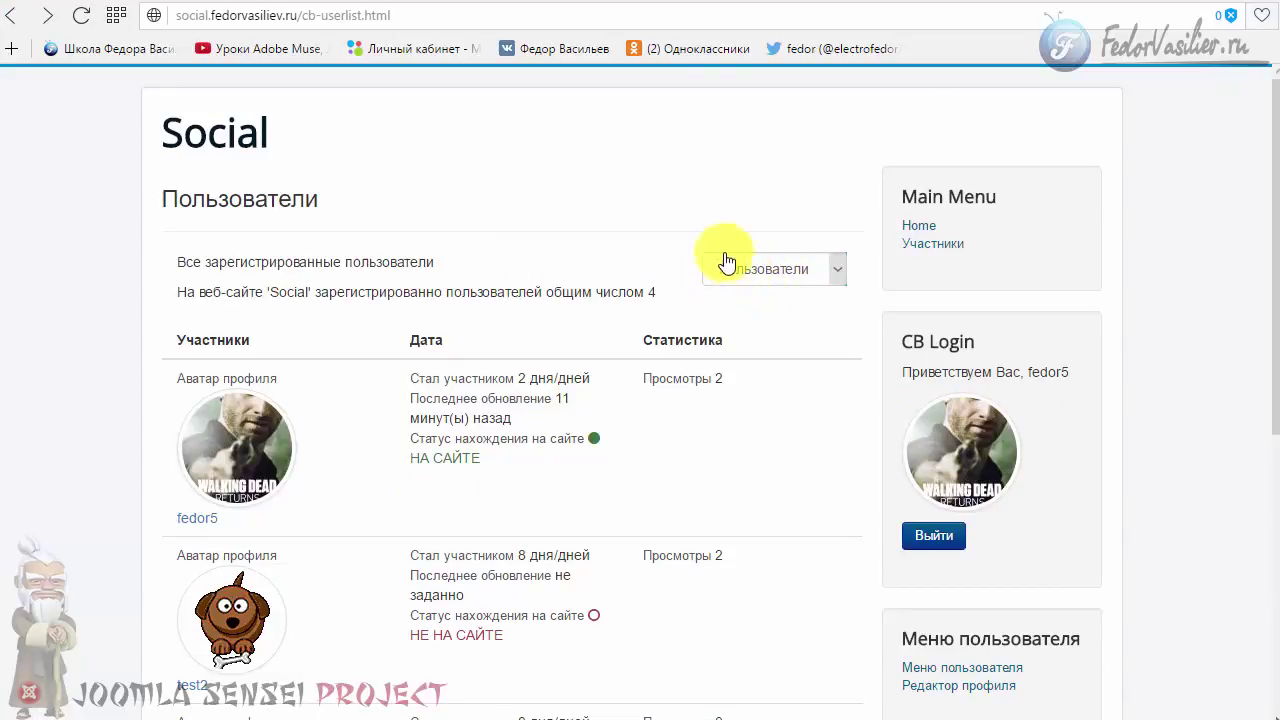
- Inspect the lists offered in the public page's list selector and the first member's online status
{"action": "left_click", "coordinate": [836, 268]}
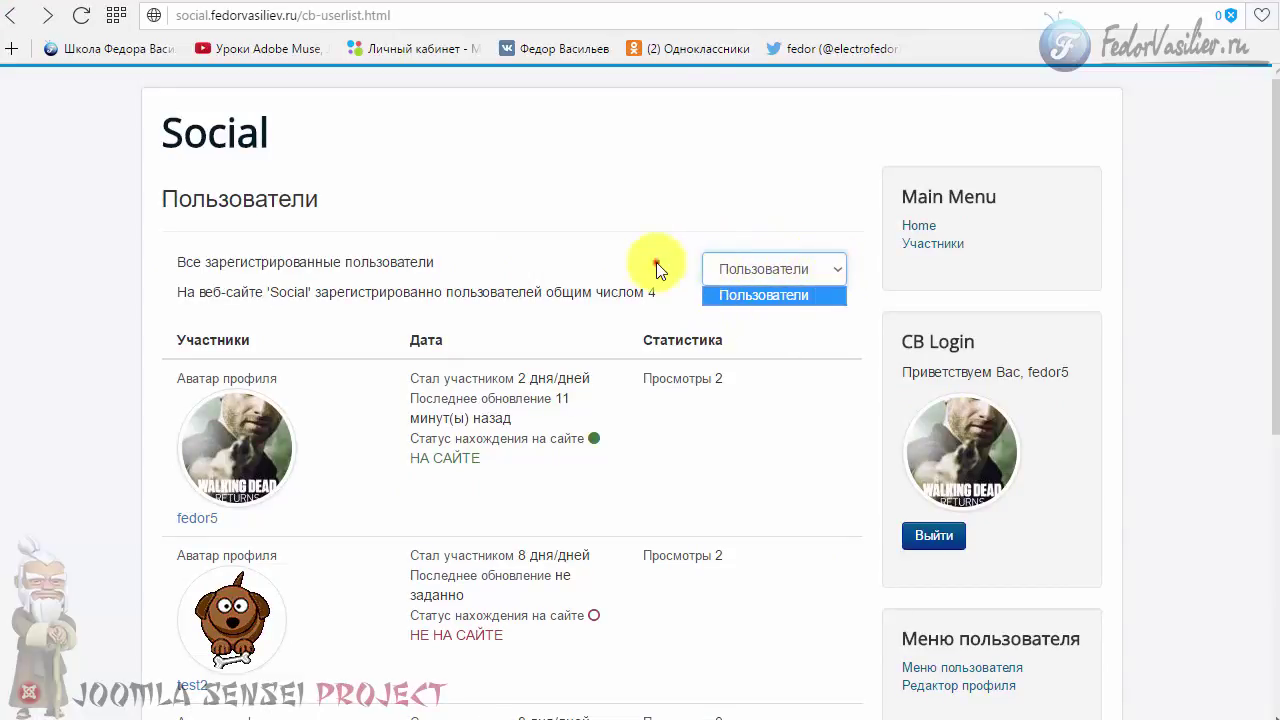
{"action": "left_click", "coordinate": [654, 264]}
{"action": "left_click", "coordinate": [760, 269]}
{"action": "left_click", "coordinate": [684, 262]}
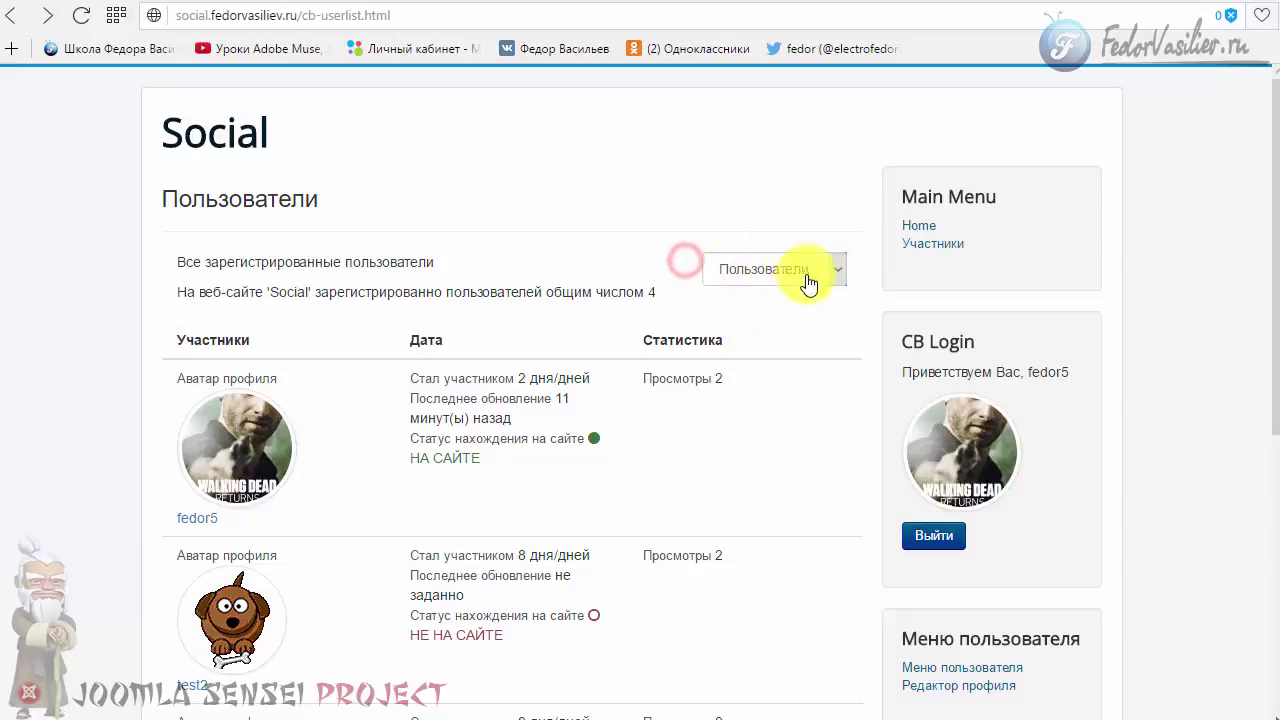
{"action": "left_click", "coordinate": [720, 266]}
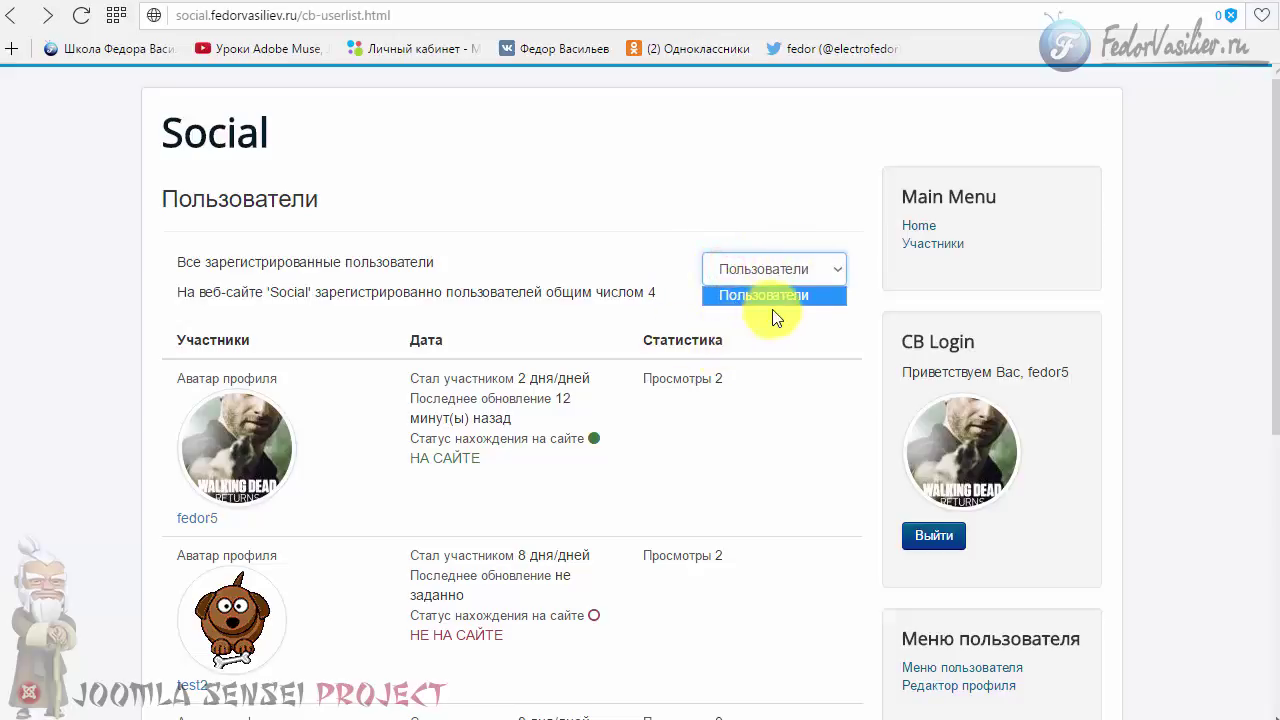
{"action": "left_click", "coordinate": [755, 295]}
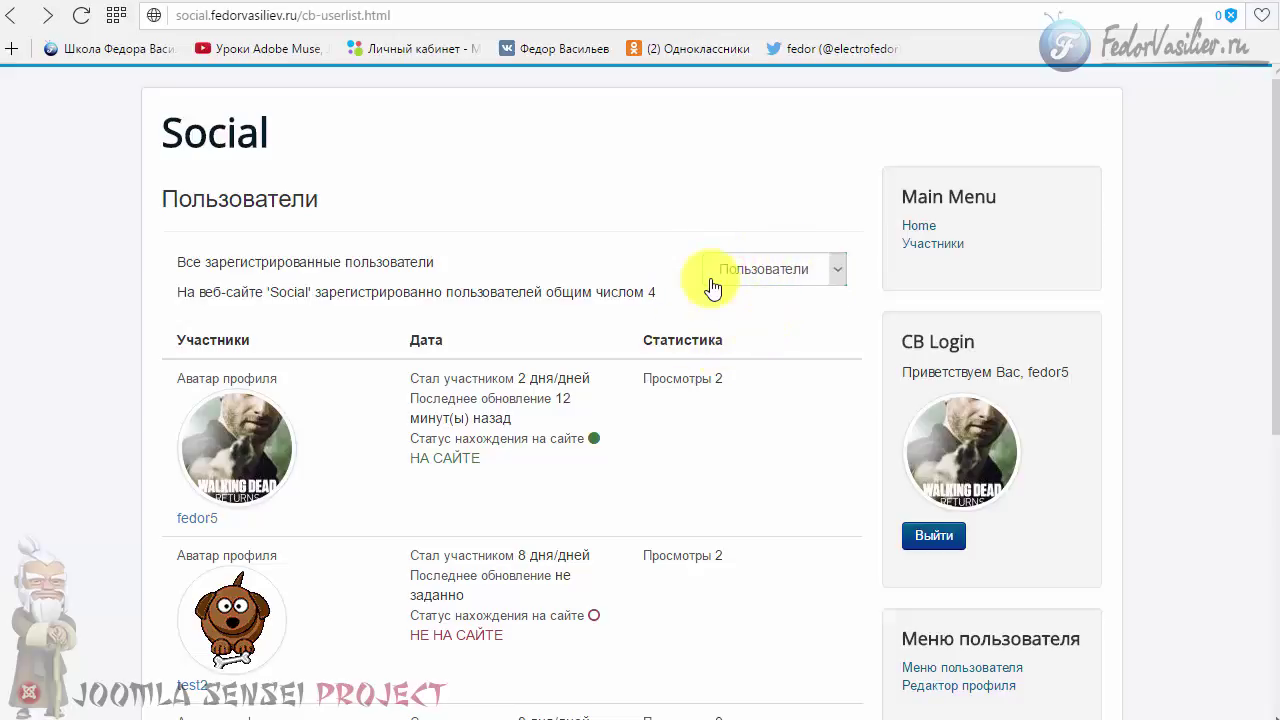
{"action": "left_click", "coordinate": [805, 280]}
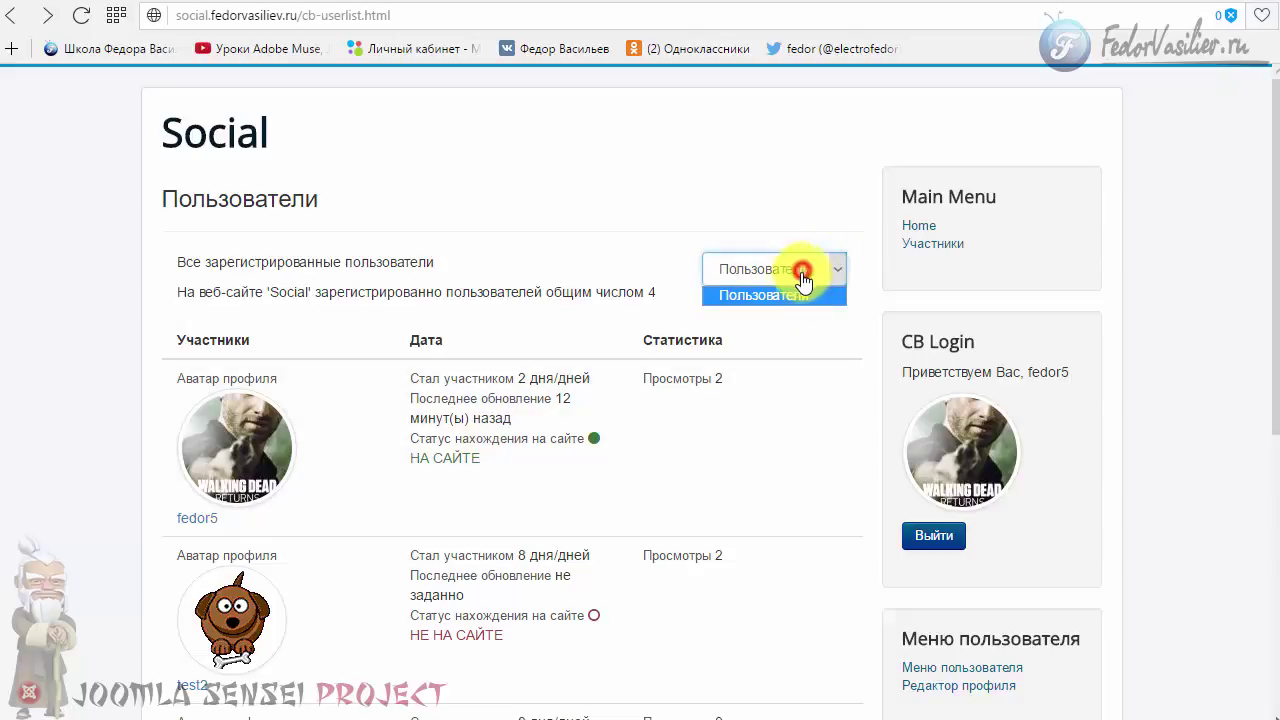
{"action": "left_click", "coordinate": [668, 332]}
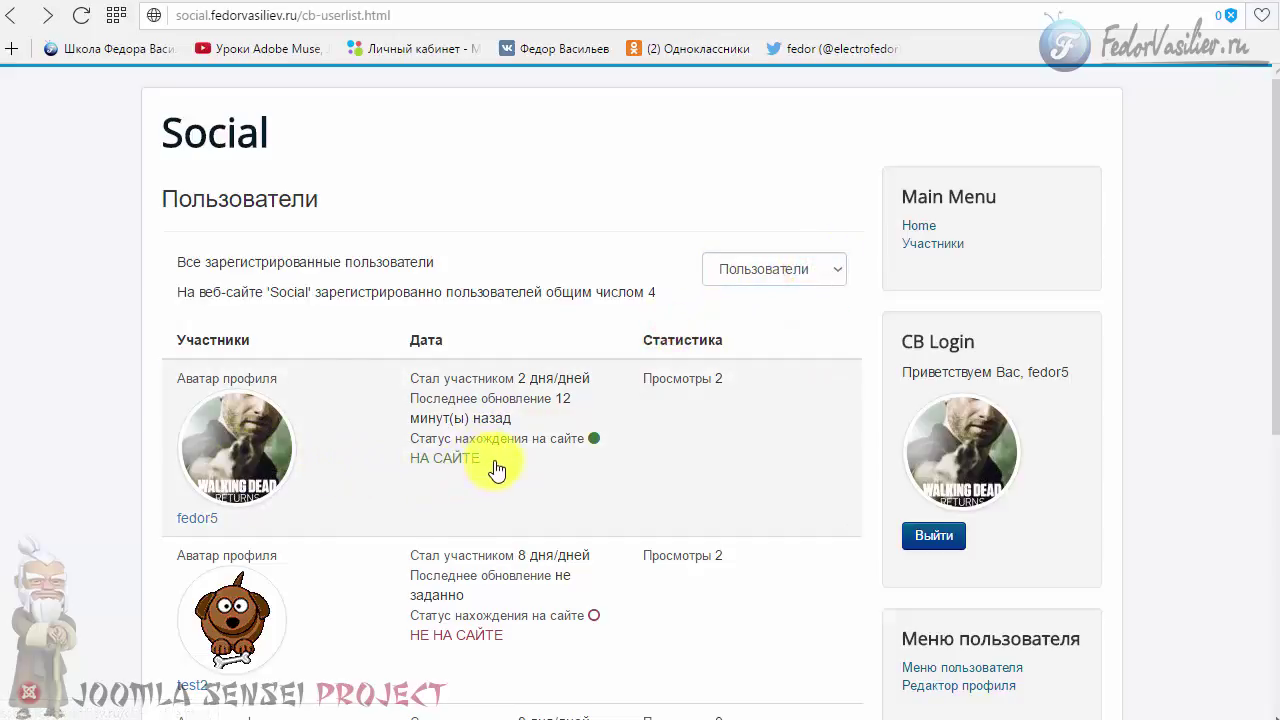
{"action": "left_click_drag", "start_coordinate": [484, 461], "coordinate": [523, 452]}
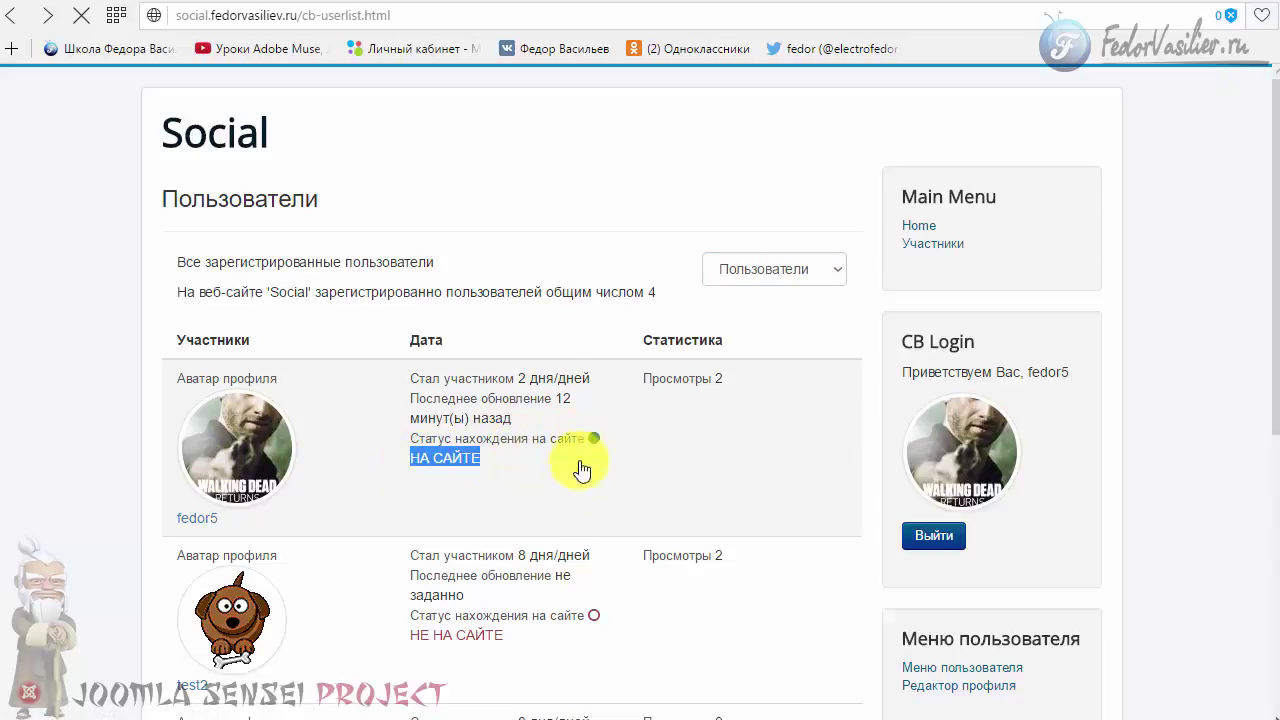
{"action": "scroll", "coordinate": [443, 477], "scroll_direction": "down", "scroll_amount": 1}
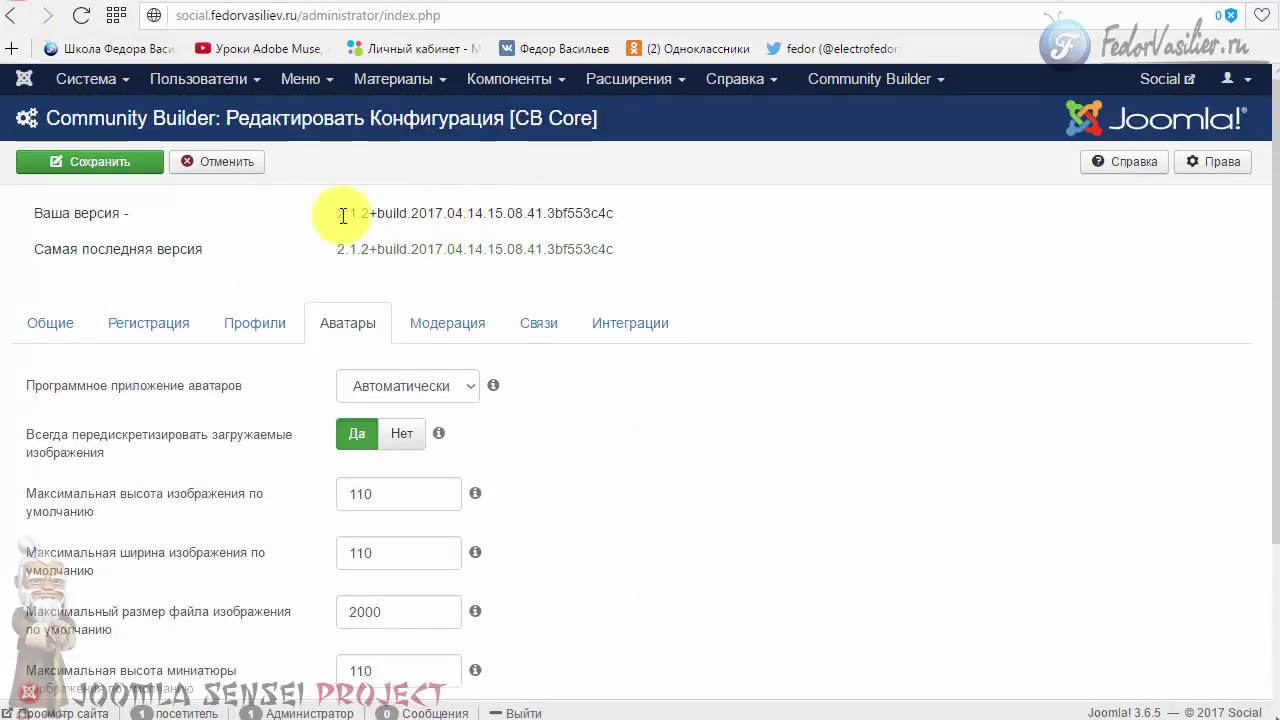
- Leave the Community Builder configuration without saving and open the list manager to locate the Пользователи list
{"action": "left_click", "coordinate": [240, 163]}
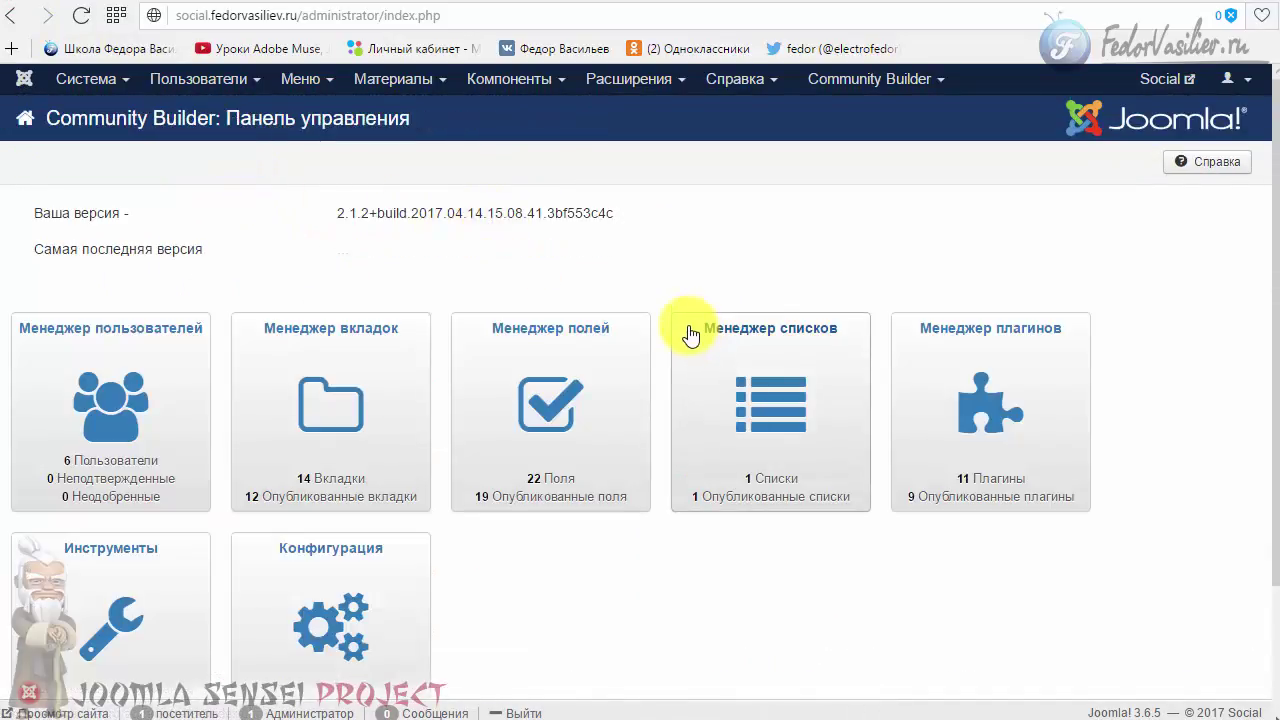
{"action": "left_click", "coordinate": [767, 423]}
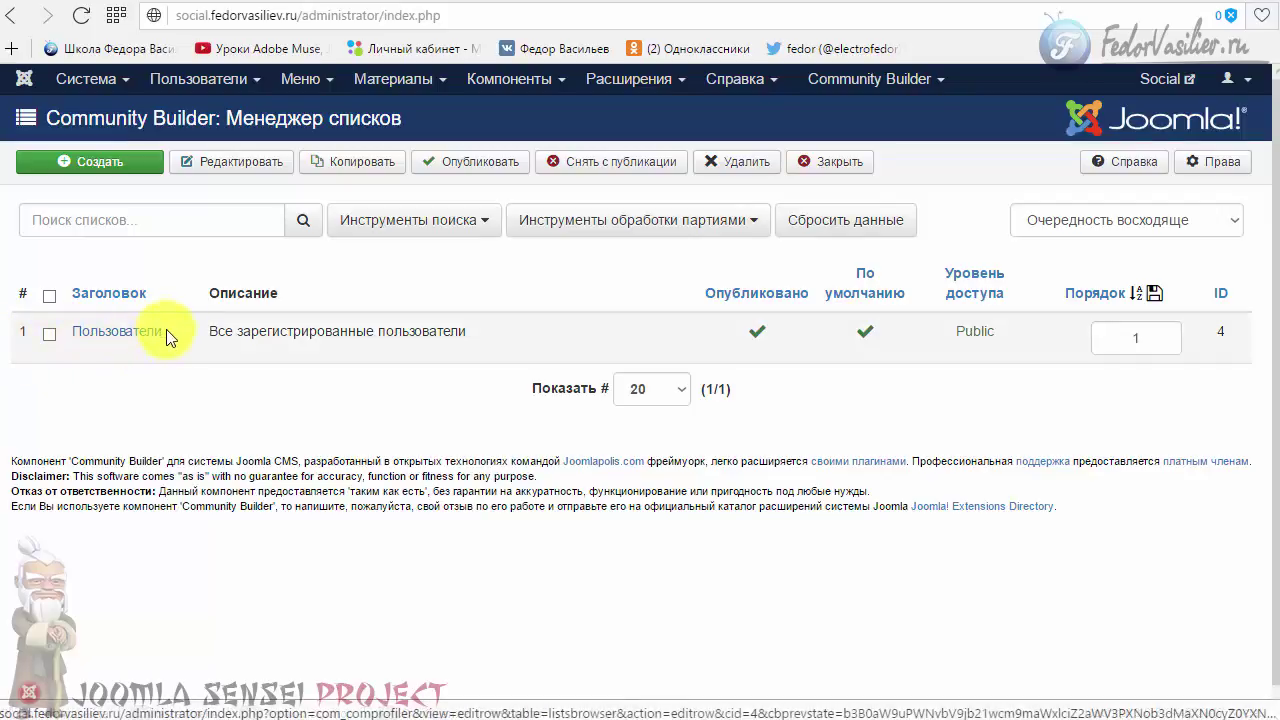
{"action": "left_click_drag", "start_coordinate": [177, 332], "coordinate": [68, 341]}
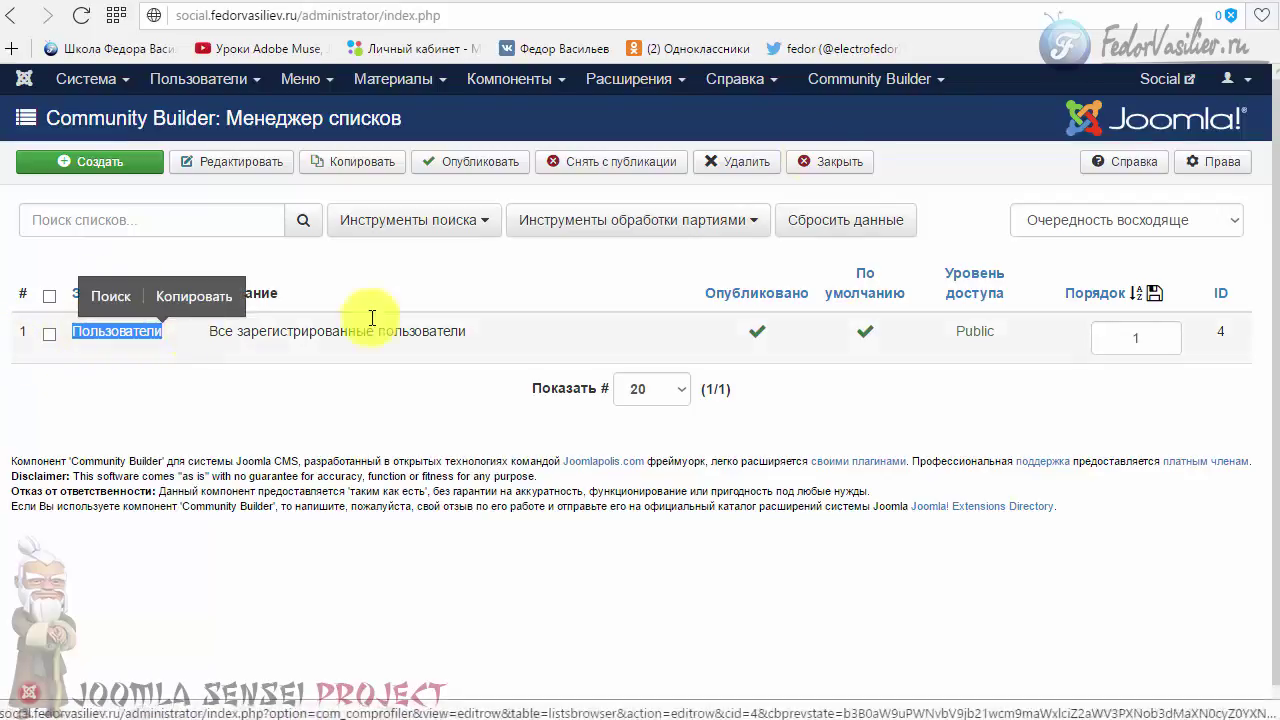
- Check the lists offered by the selector on the public user list page and return to the list manager
{"action": "left_click", "coordinate": [963, 6]}
{"action": "left_click", "coordinate": [760, 272]}
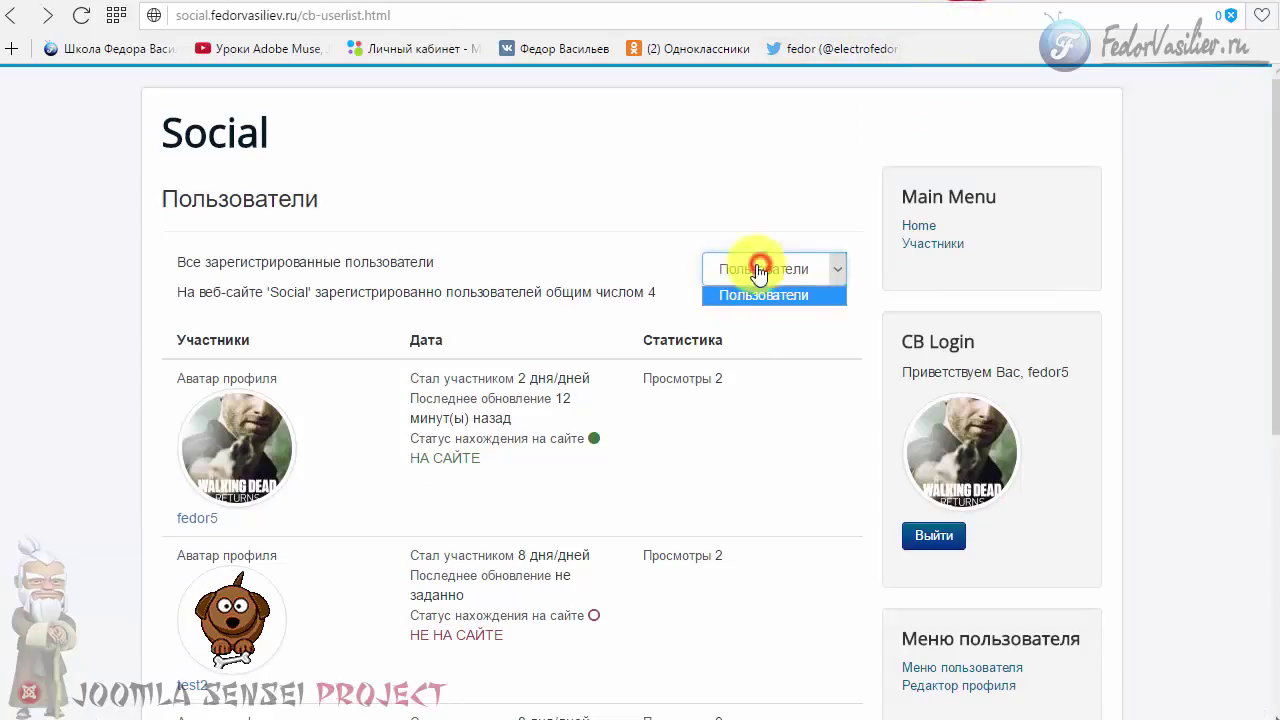
{"action": "left_click", "coordinate": [897, 3]}
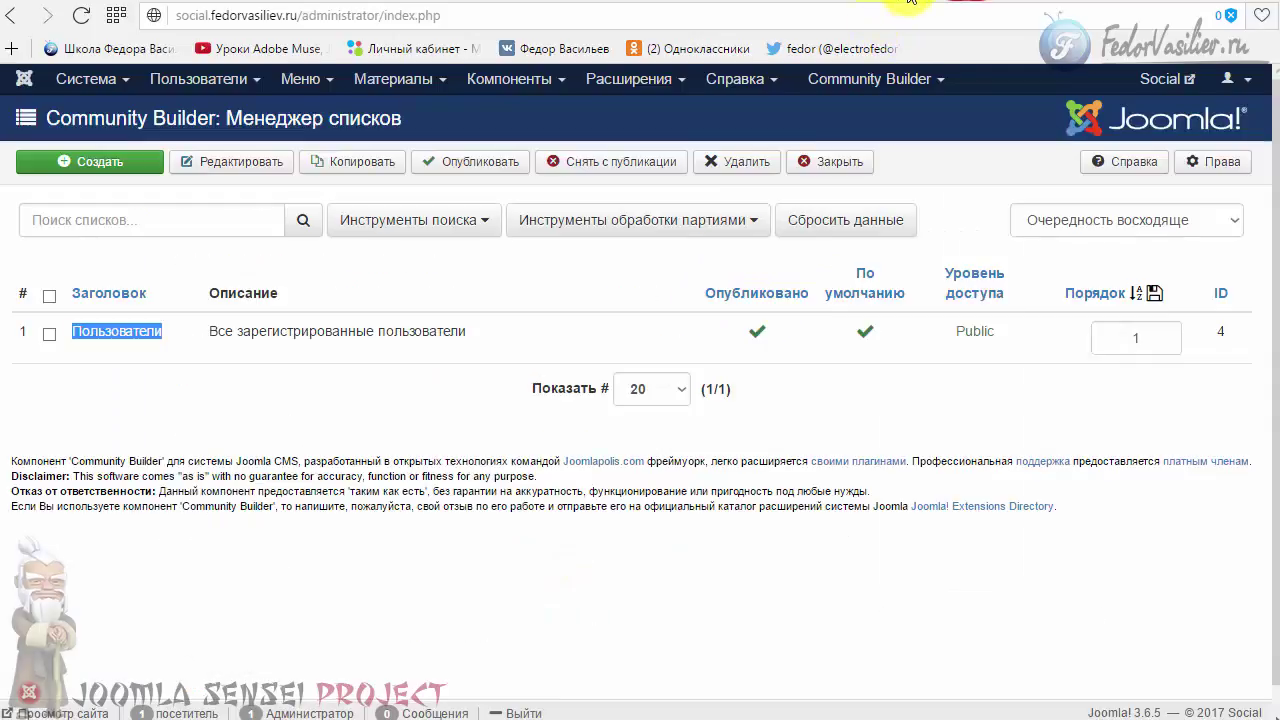
- Duplicate the Пользователи list in the list manager
{"action": "left_click", "coordinate": [49, 336]}
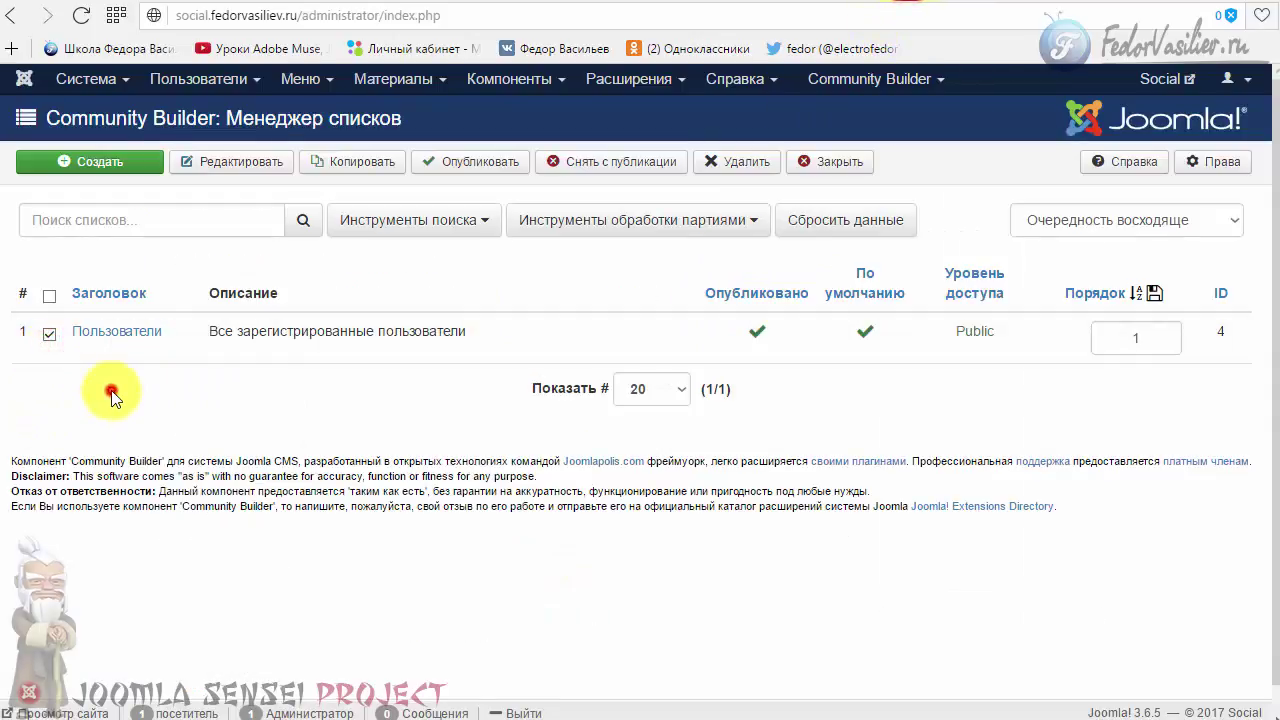
{"action": "left_click", "coordinate": [356, 172]}
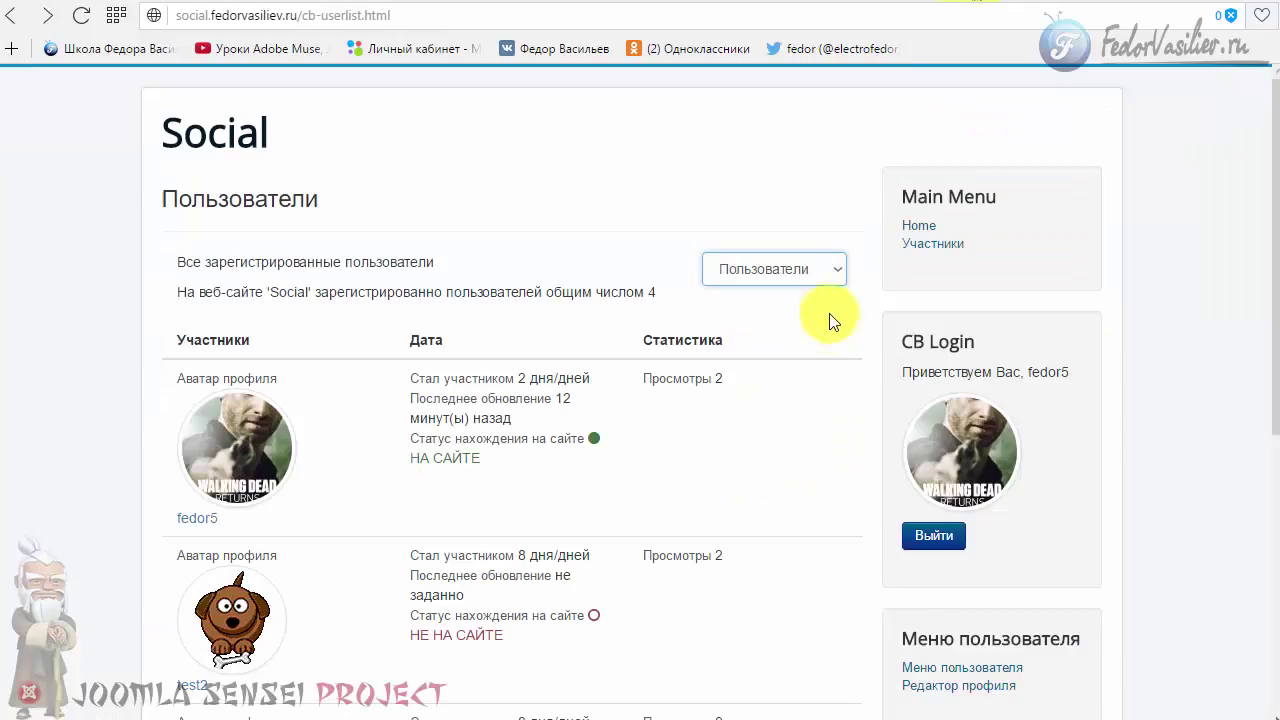
- Examine the public page's list selector and look through all of the listed members
{"action": "left_click", "coordinate": [820, 285]}
{"action": "left_click", "coordinate": [820, 287]}
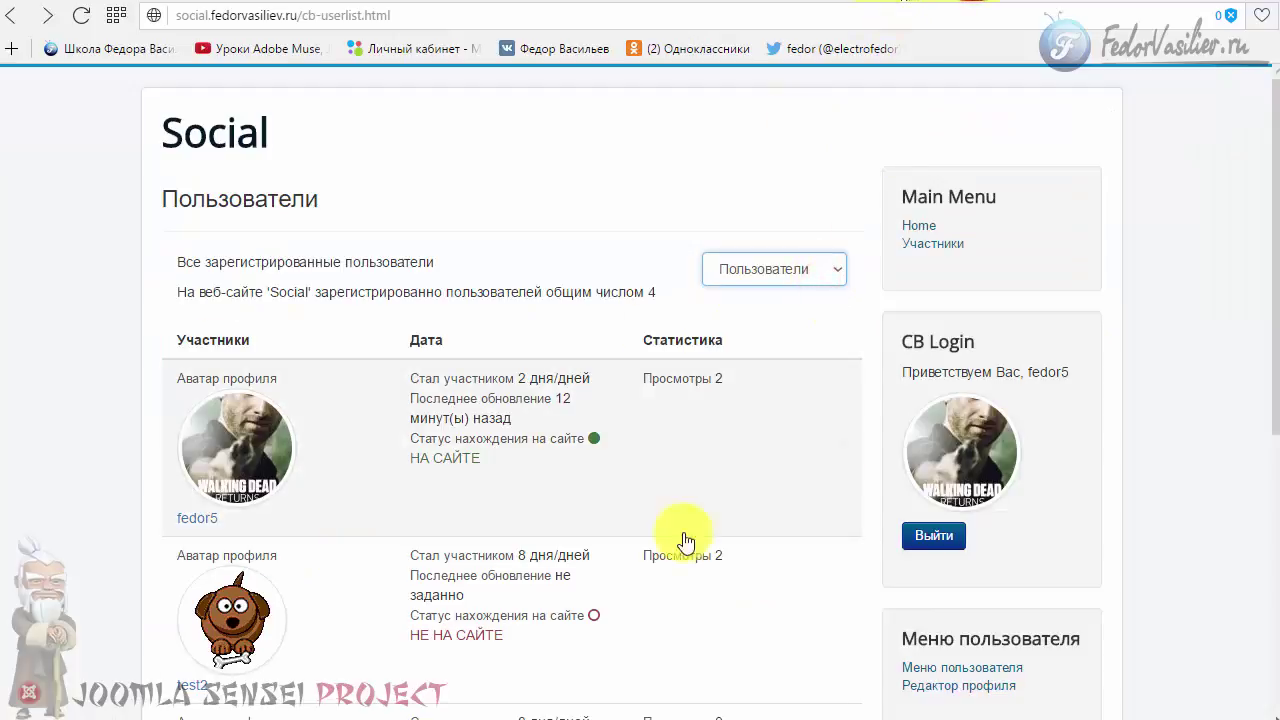
{"action": "scroll", "coordinate": [500, 368], "scroll_direction": "down", "scroll_amount": 2}
{"action": "scroll", "coordinate": [497, 368], "scroll_direction": "down", "scroll_amount": 5}
{"action": "scroll", "coordinate": [320, 394], "scroll_direction": "up", "scroll_amount": 8}
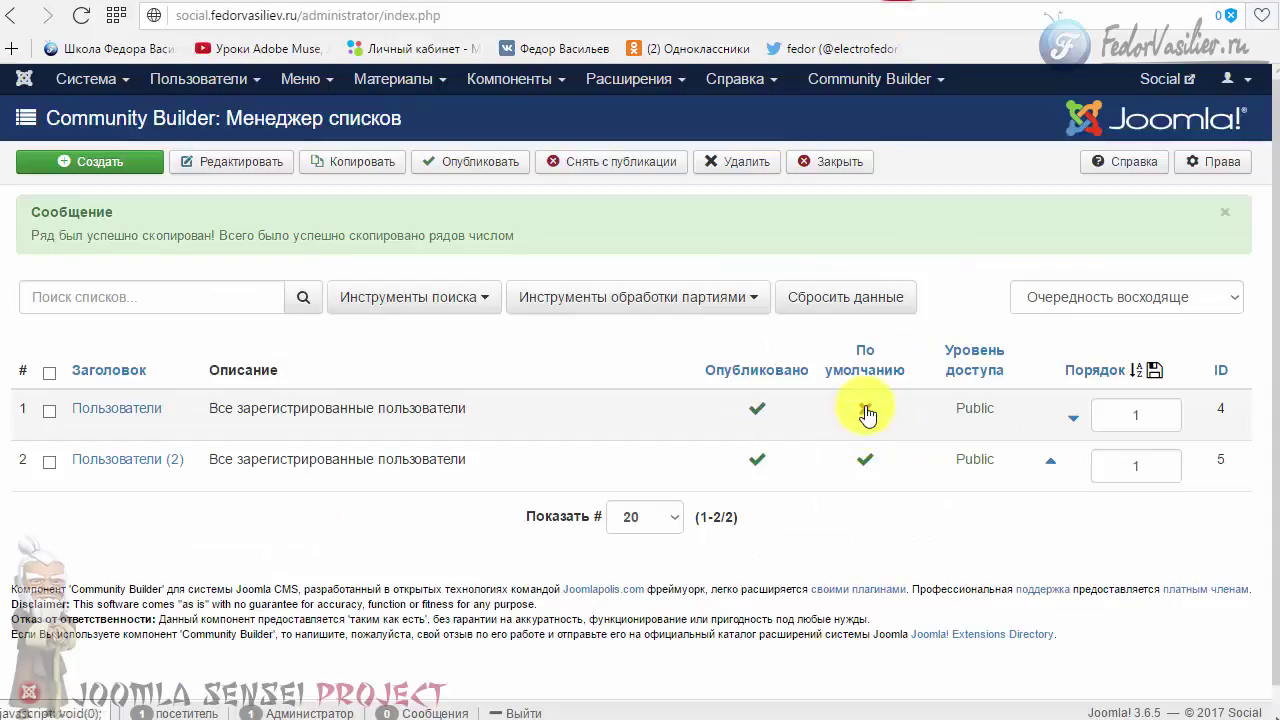
- Make the original Пользователи list the default list instead of its copy
{"action": "left_click", "coordinate": [866, 410]}
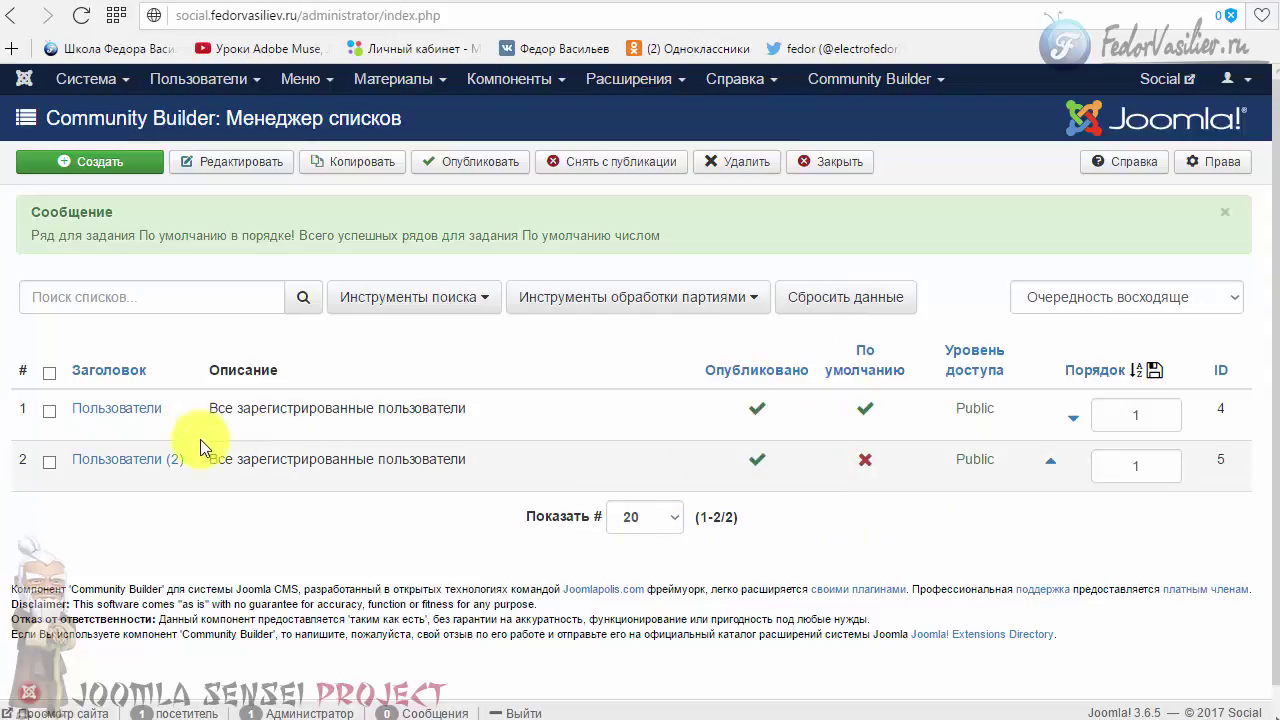
{"action": "left_click_drag", "start_coordinate": [163, 410], "coordinate": [117, 410]}
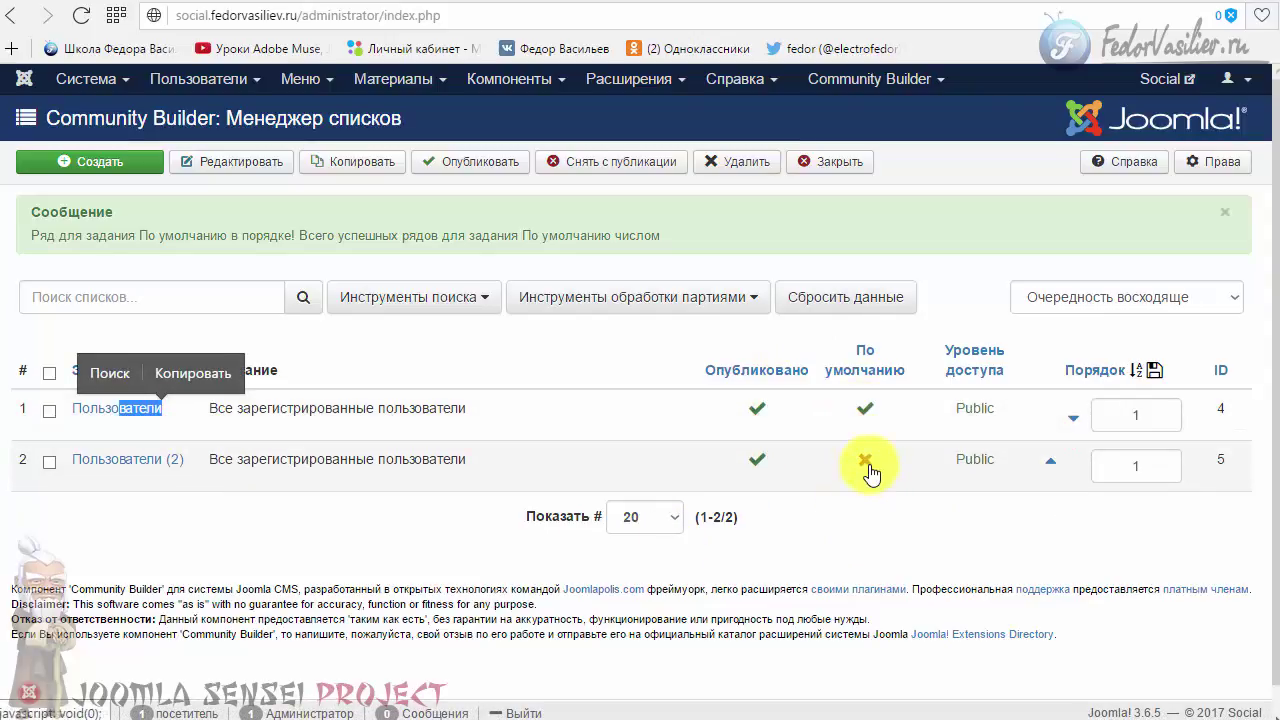
{"action": "left_click", "coordinate": [350, 496]}
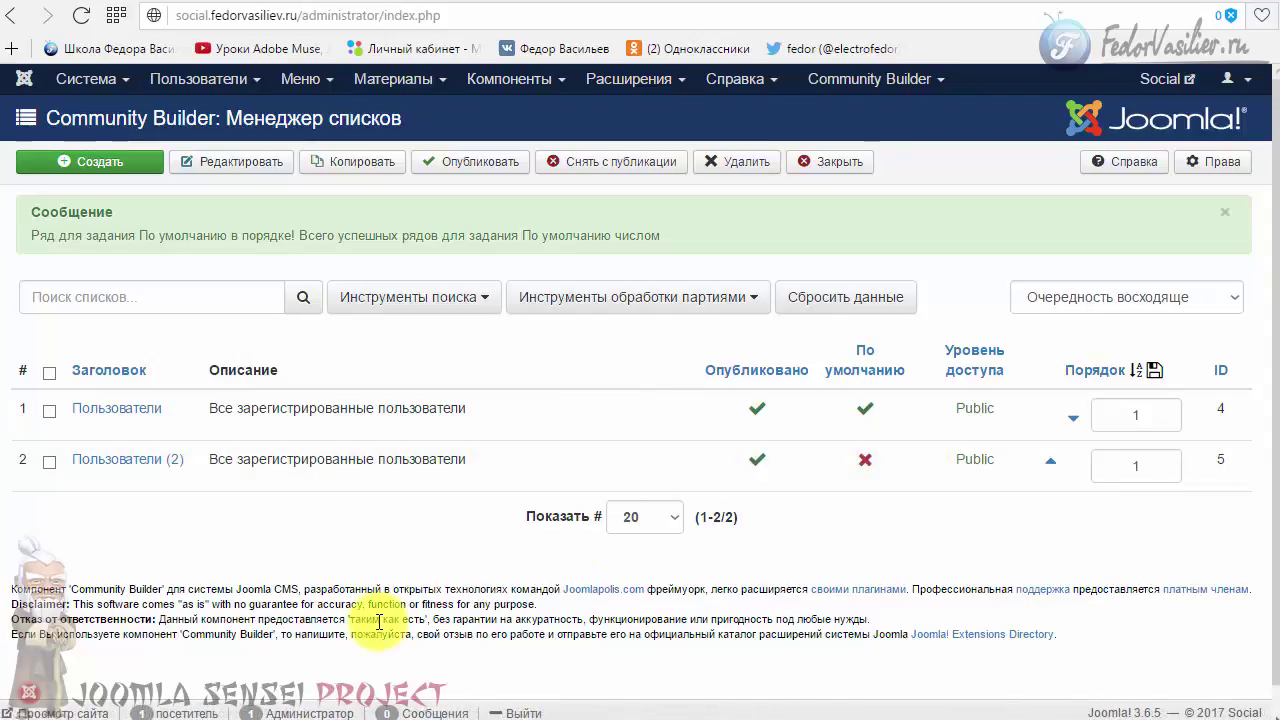
- Open the copied list Пользователи (2) for editing and change its title to Кто онлайн
{"action": "left_click", "coordinate": [95, 459]}
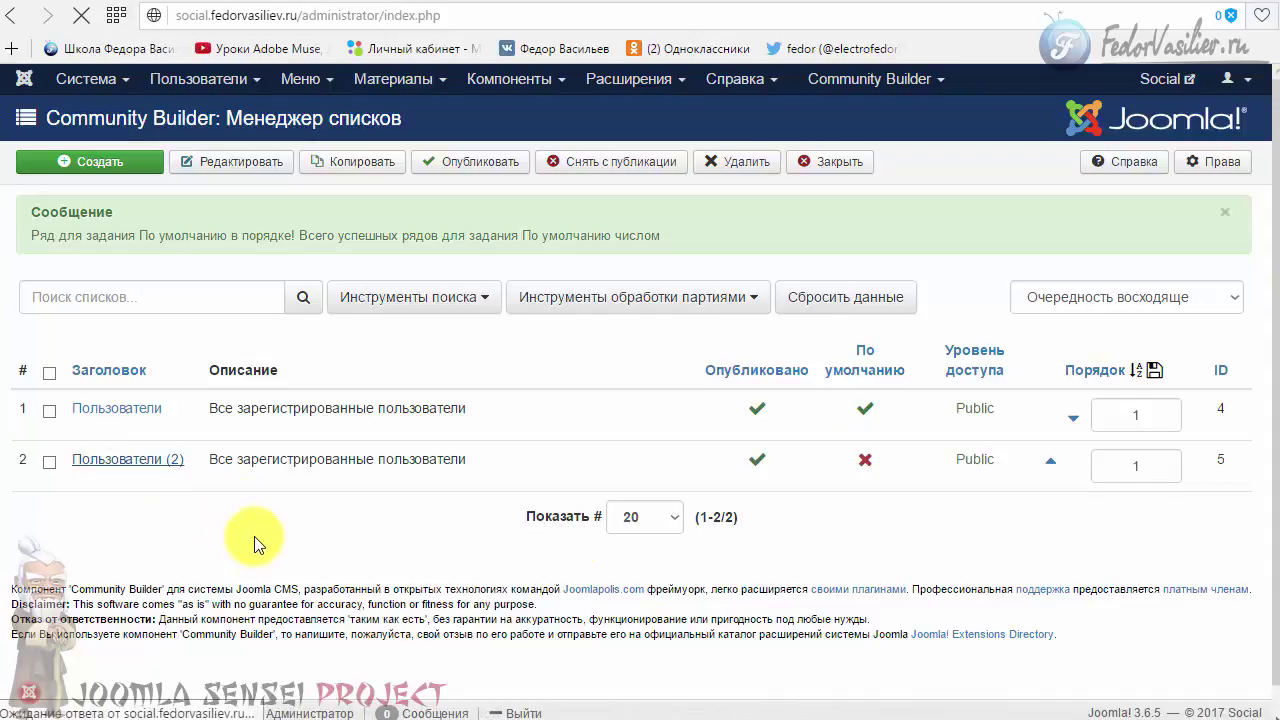
{"action": "left_click_drag", "start_coordinate": [242, 210], "coordinate": [18, 217]}
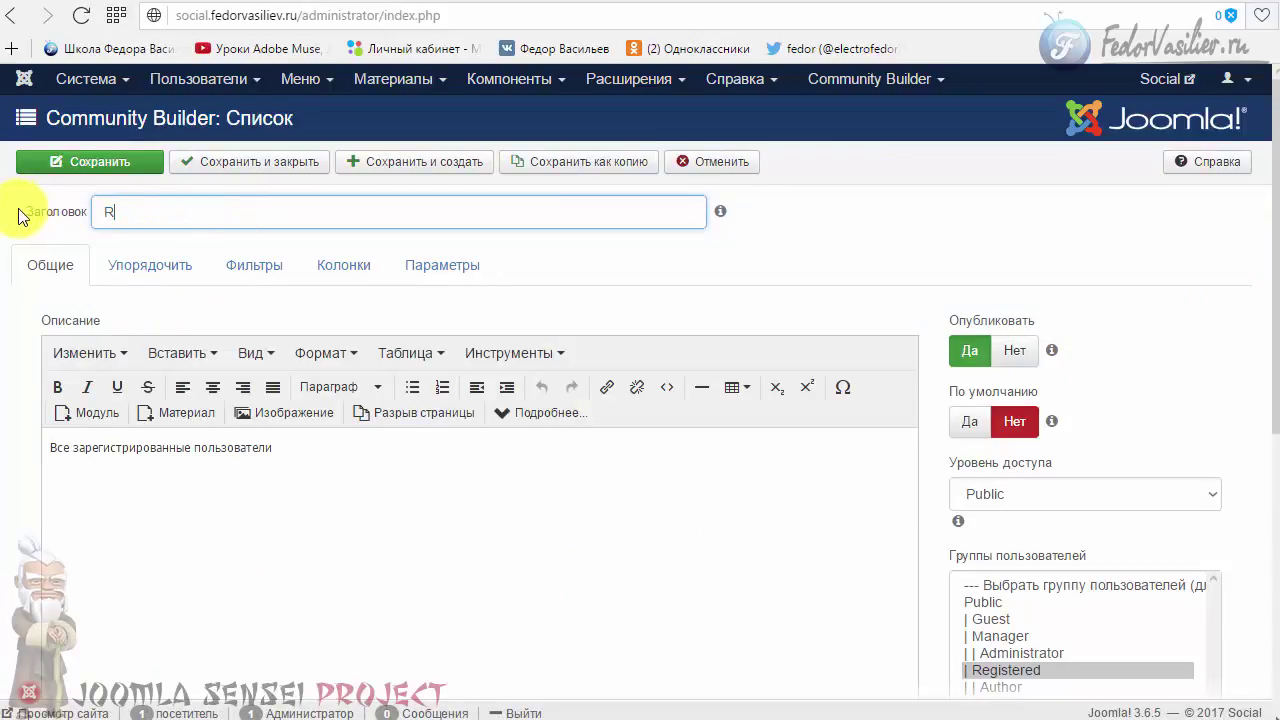
{"action": "type", "text": "Rnj"}
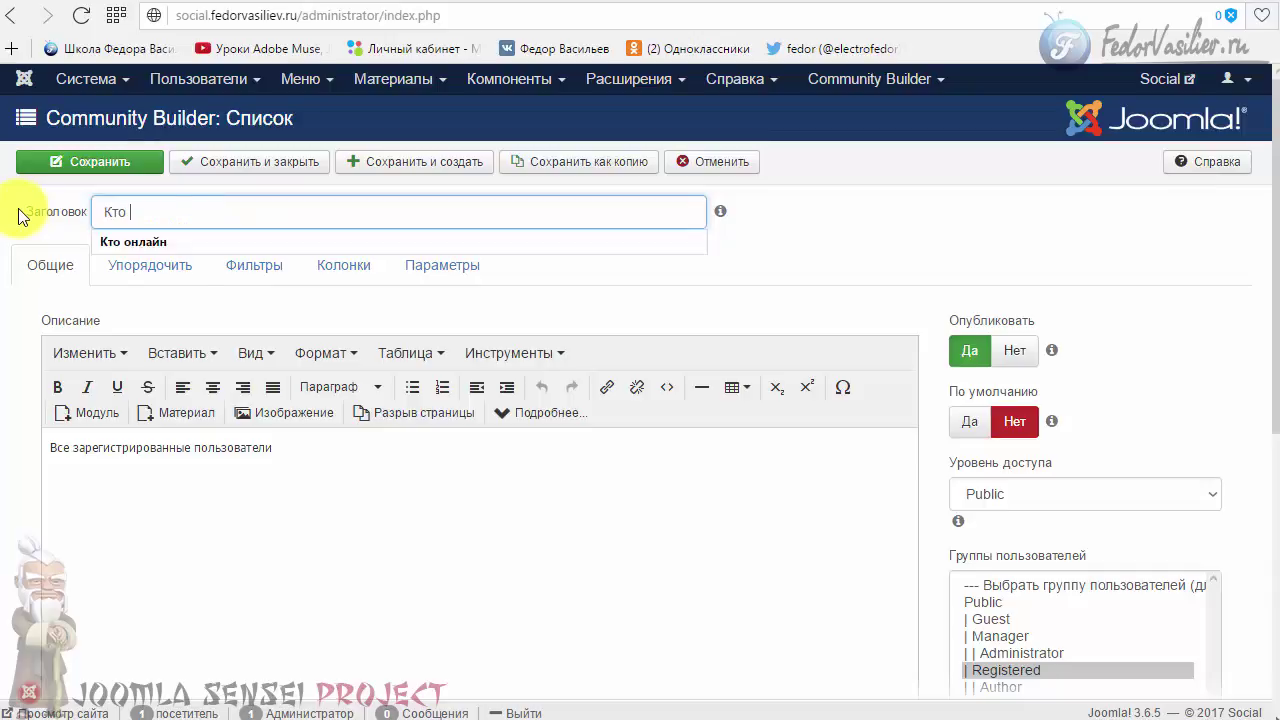
{"action": "left_click", "coordinate": [130, 237]}
{"action": "left_click", "coordinate": [315, 441]}
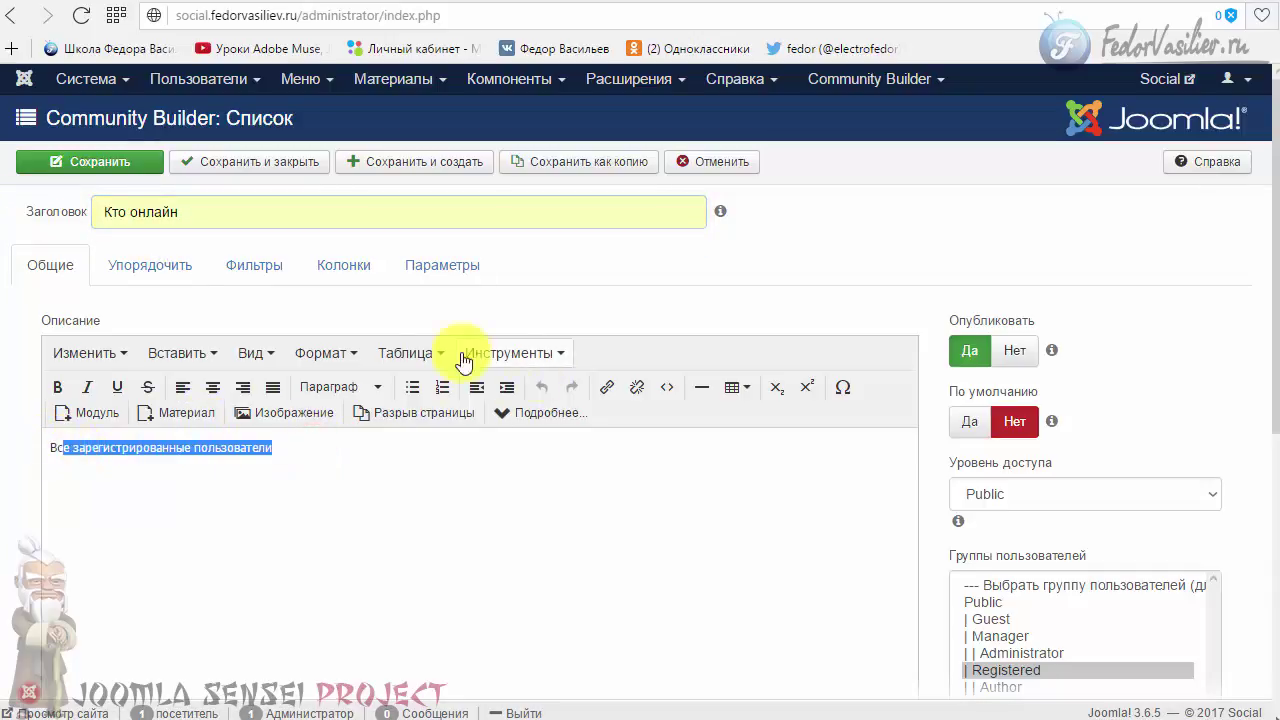
{"action": "left_click", "coordinate": [430, 450]}
- Remove the Статистика and Дата columns from the Кто онлайн list, keeping only the Участники column
{"action": "left_click", "coordinate": [342, 272]}
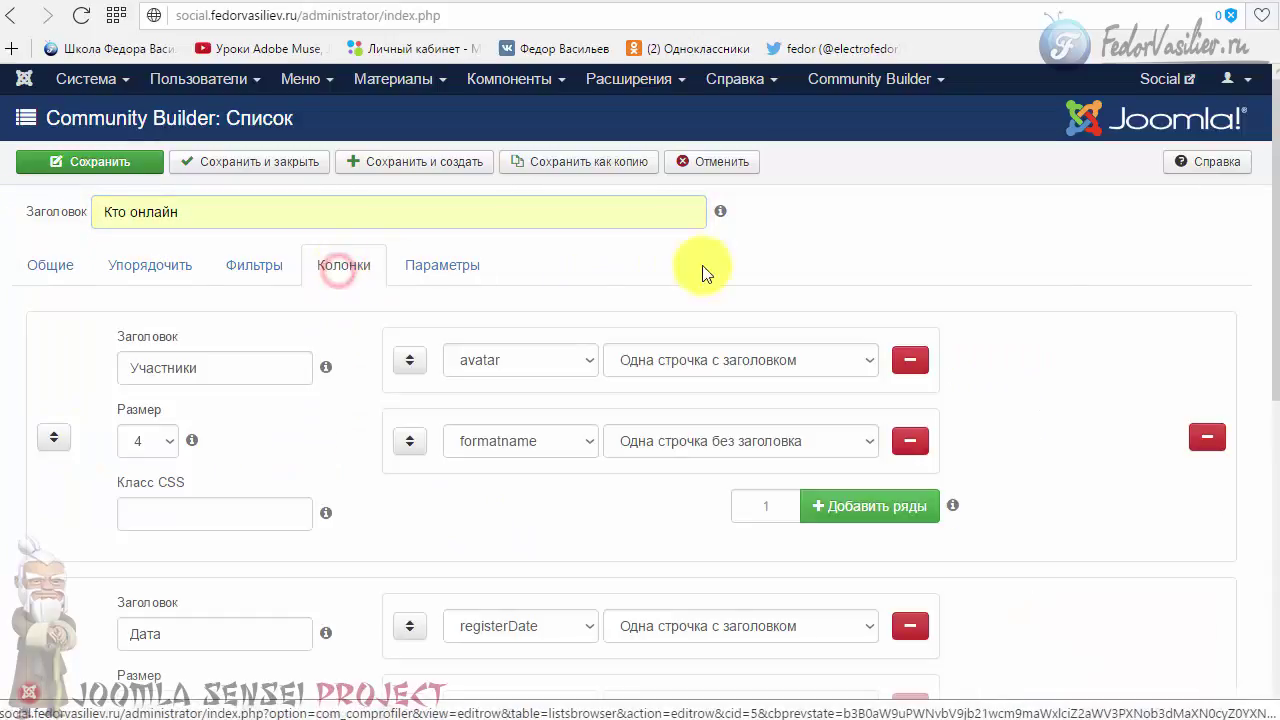
{"action": "scroll", "coordinate": [1071, 234], "scroll_direction": "down", "scroll_amount": 6}
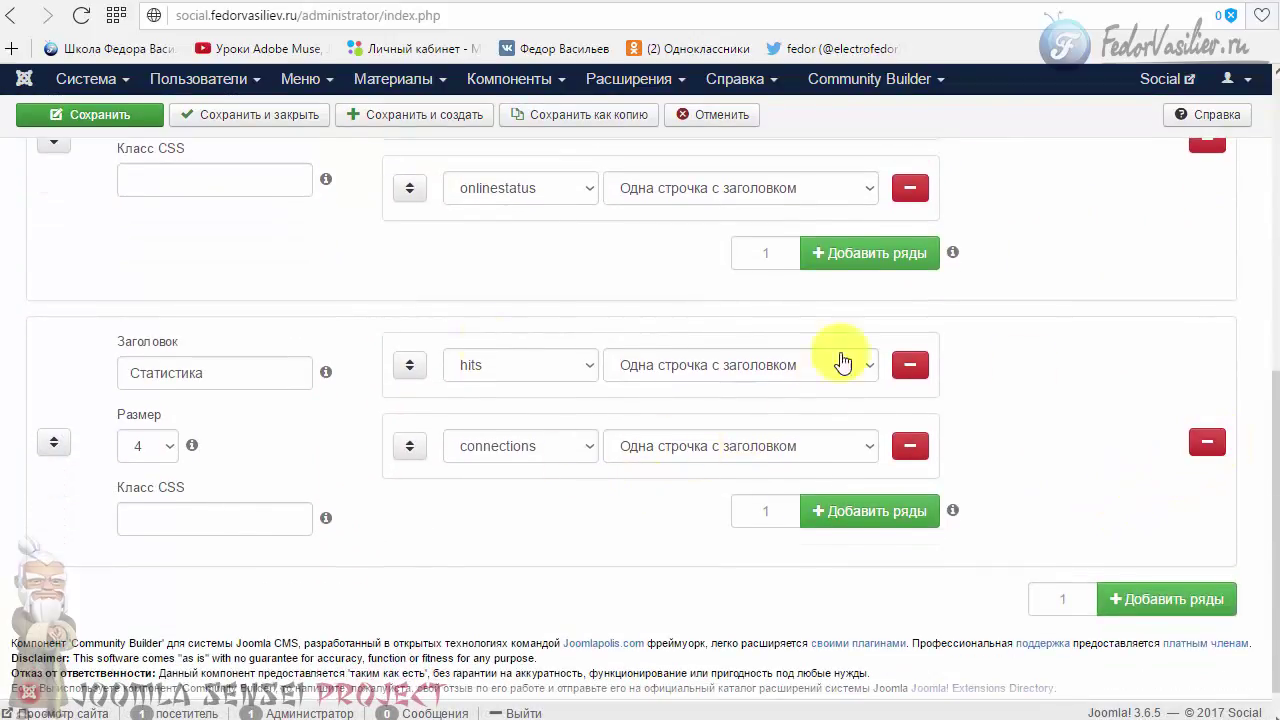
{"action": "left_click", "coordinate": [1220, 448]}
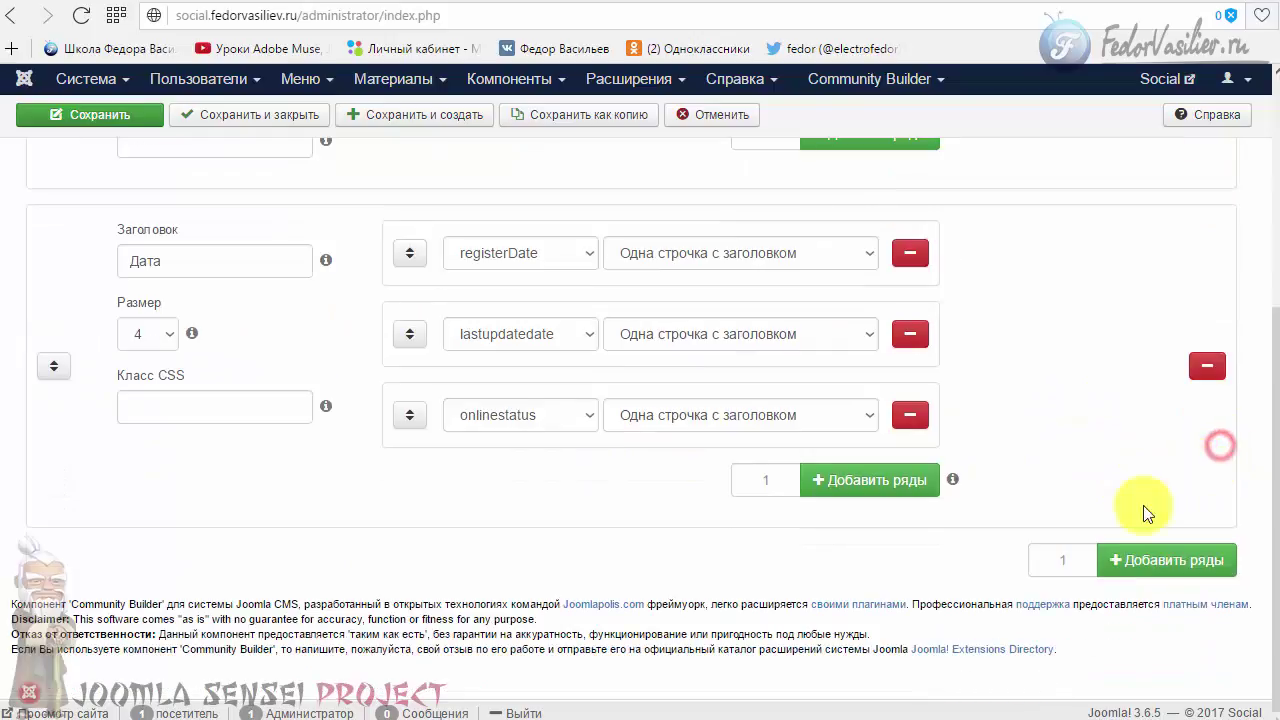
{"action": "scroll", "coordinate": [523, 534], "scroll_direction": "up", "scroll_amount": 2}
{"action": "left_click", "coordinate": [1210, 572]}
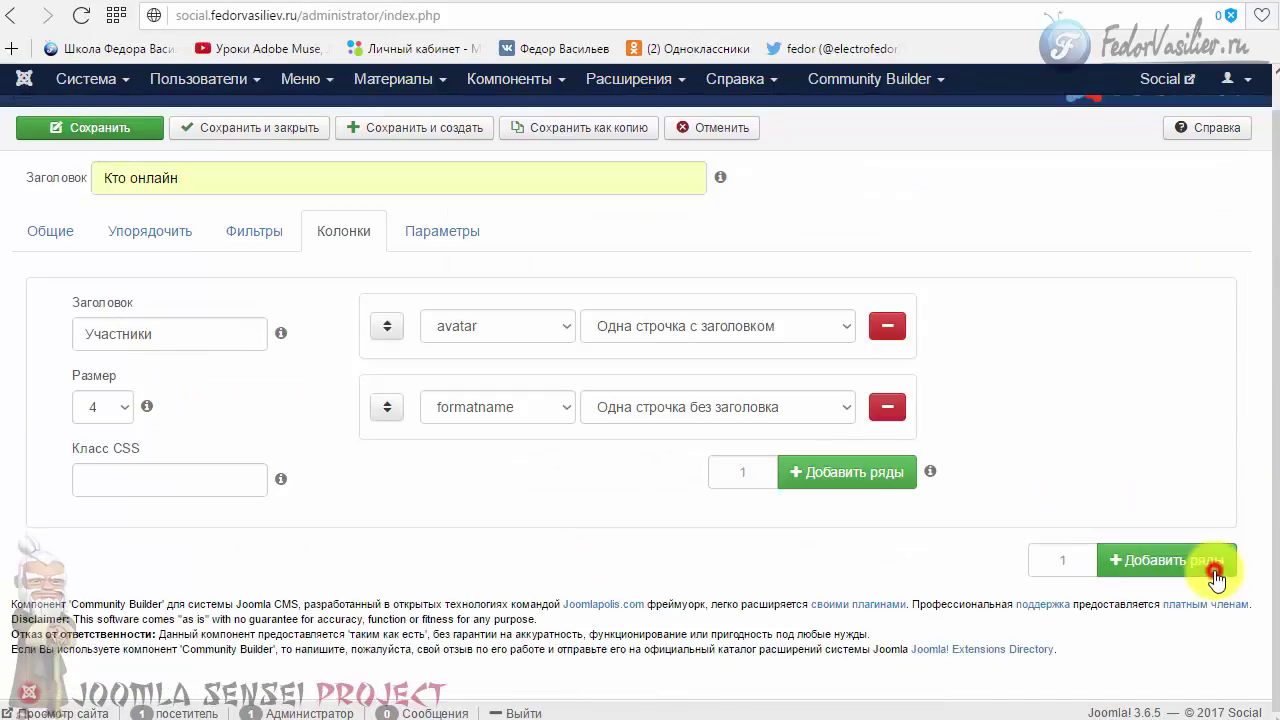
- Add the onlinestatus field to the Участники column, displayed as Одна строчка без заголовка, and save the list
{"action": "left_click", "coordinate": [858, 480]}
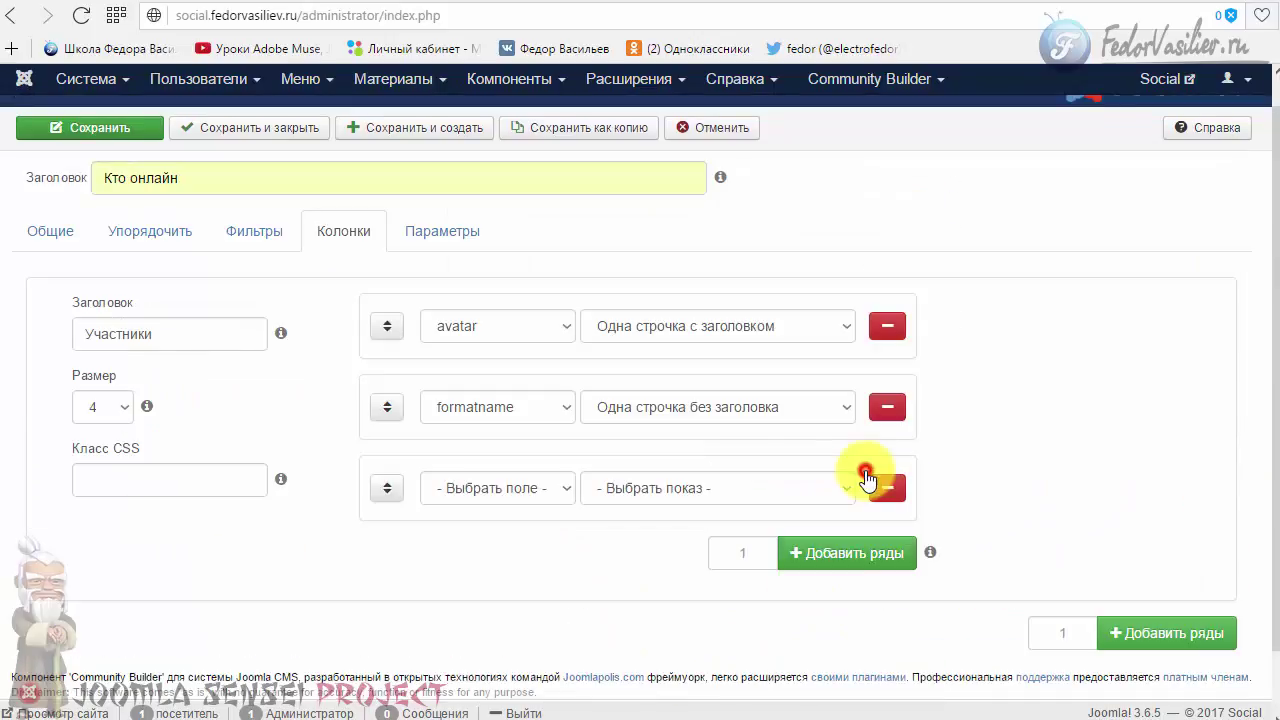
{"action": "left_click", "coordinate": [556, 491]}
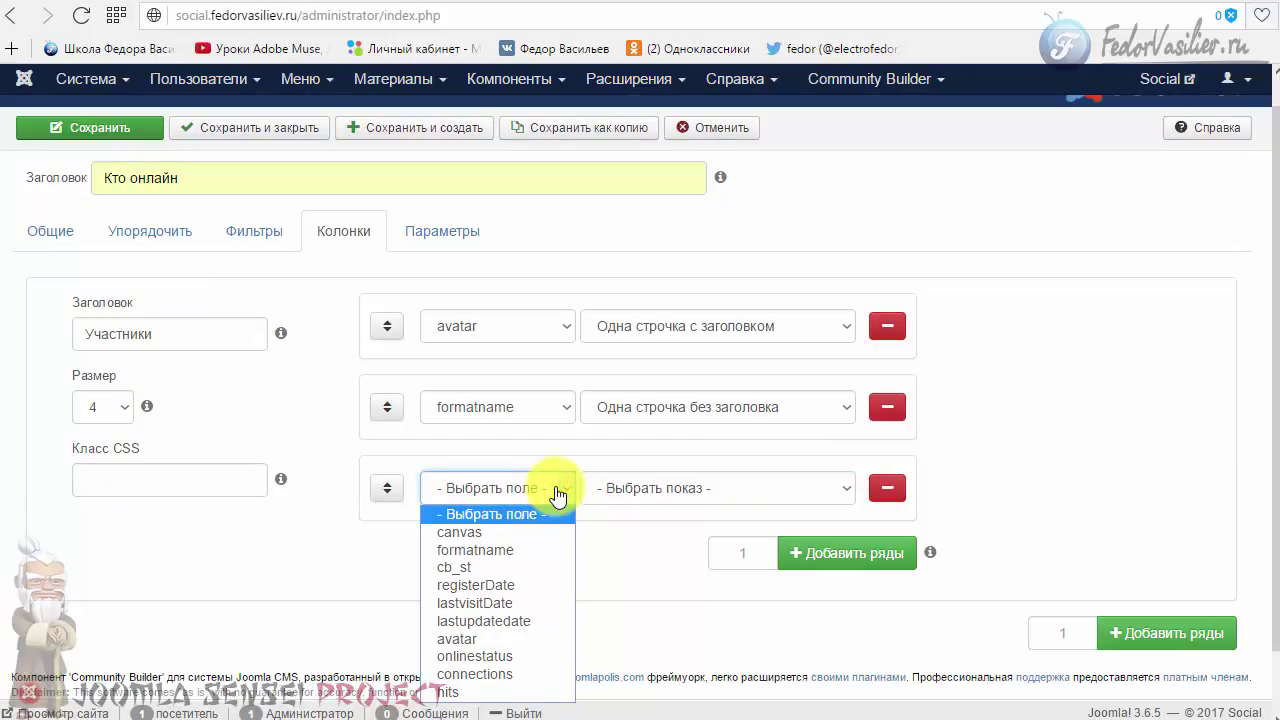
{"action": "left_click", "coordinate": [545, 657]}
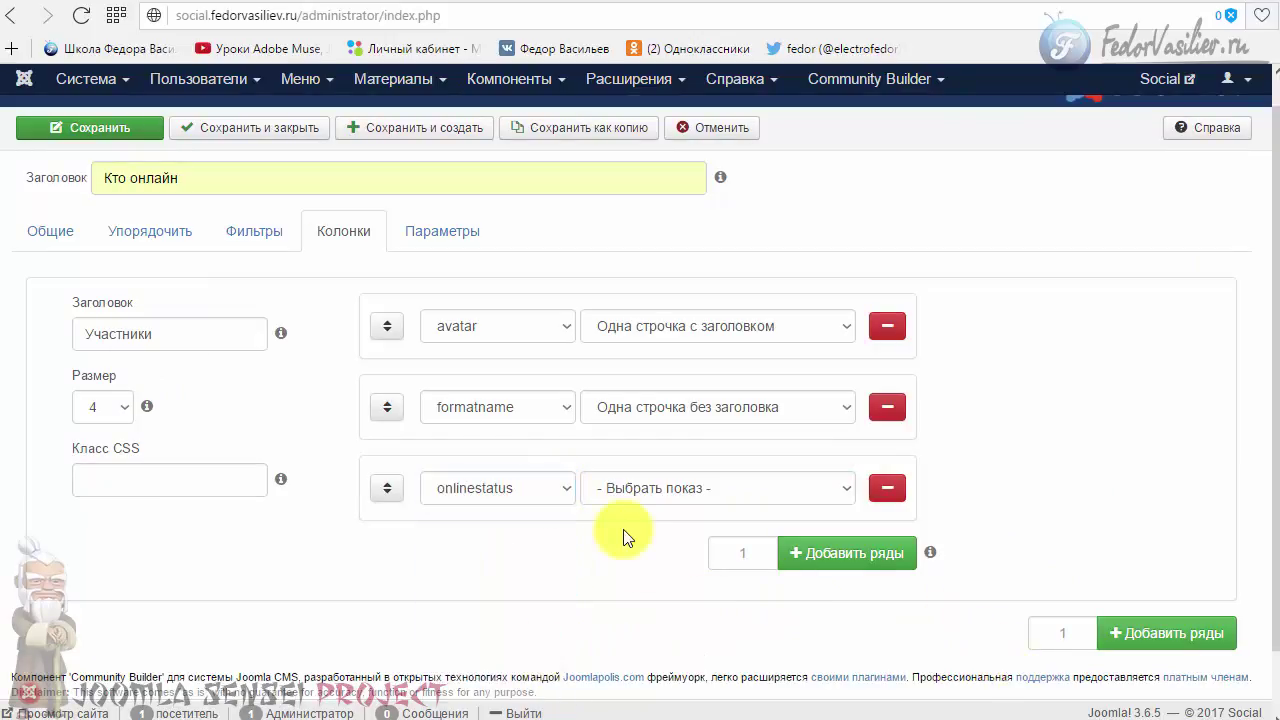
{"action": "left_click", "coordinate": [643, 488]}
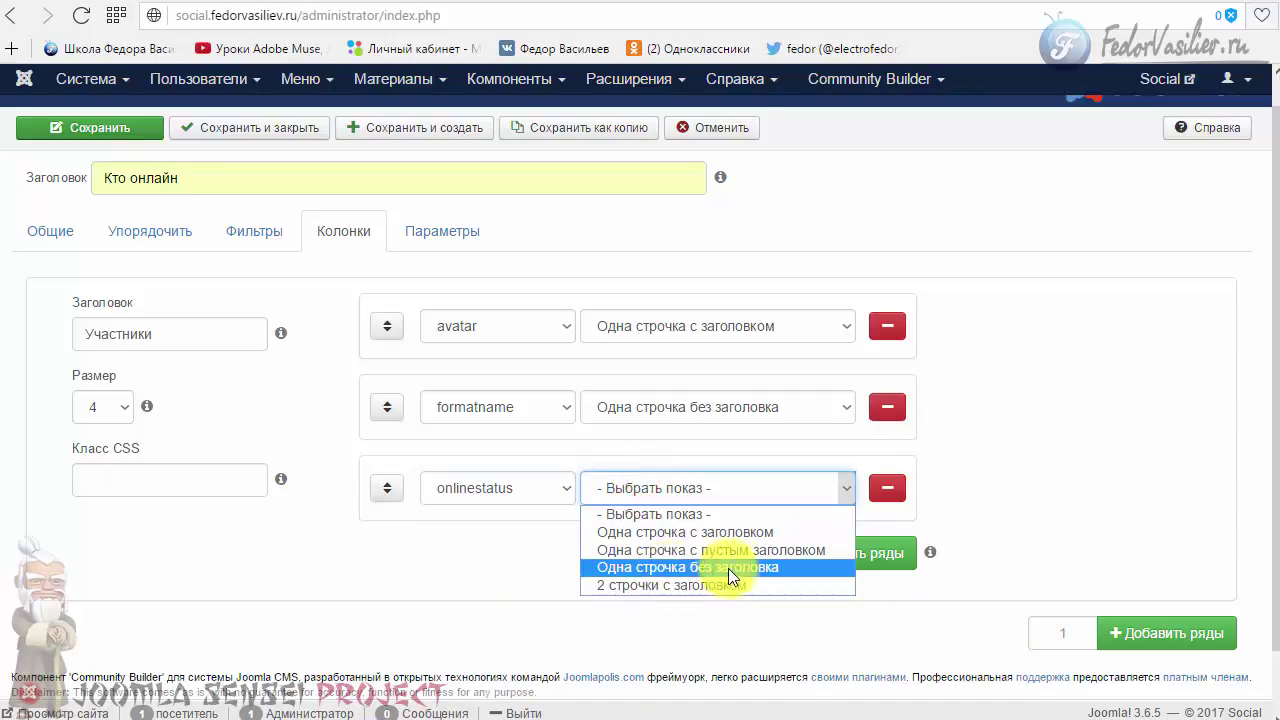
{"action": "left_click", "coordinate": [798, 566]}
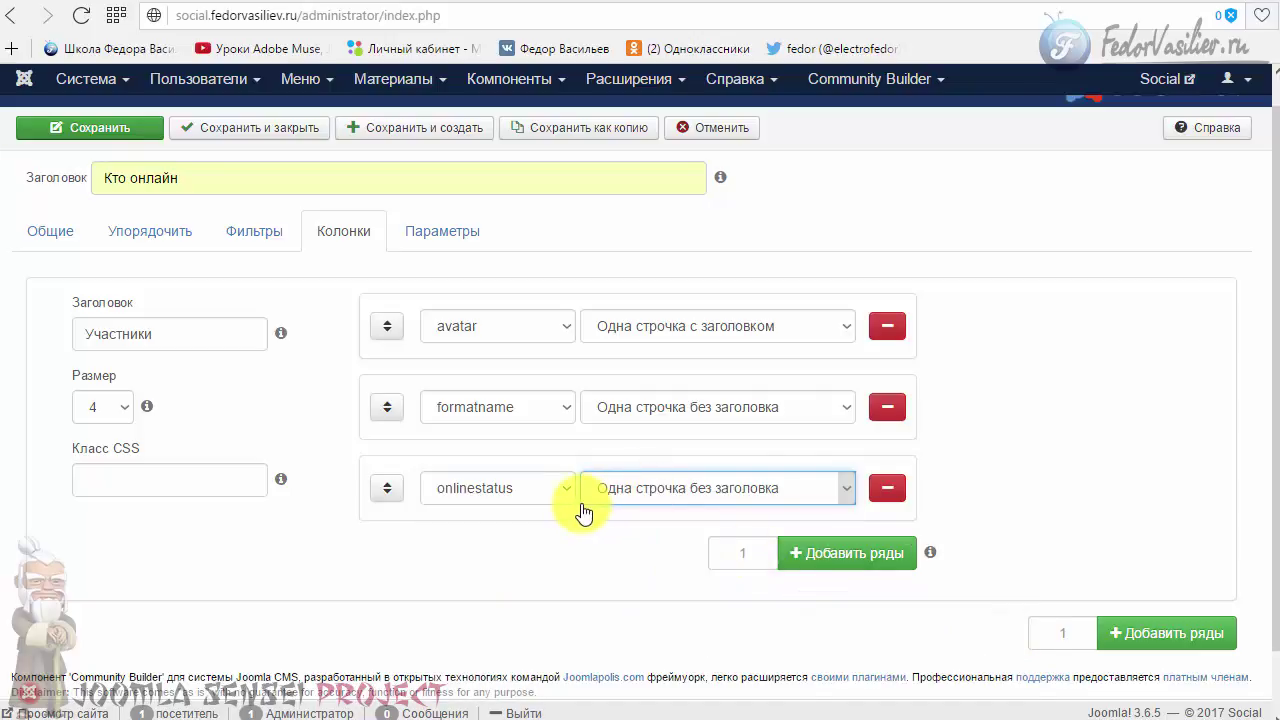
{"action": "scroll", "coordinate": [600, 500], "scroll_direction": "up", "scroll_amount": 1}
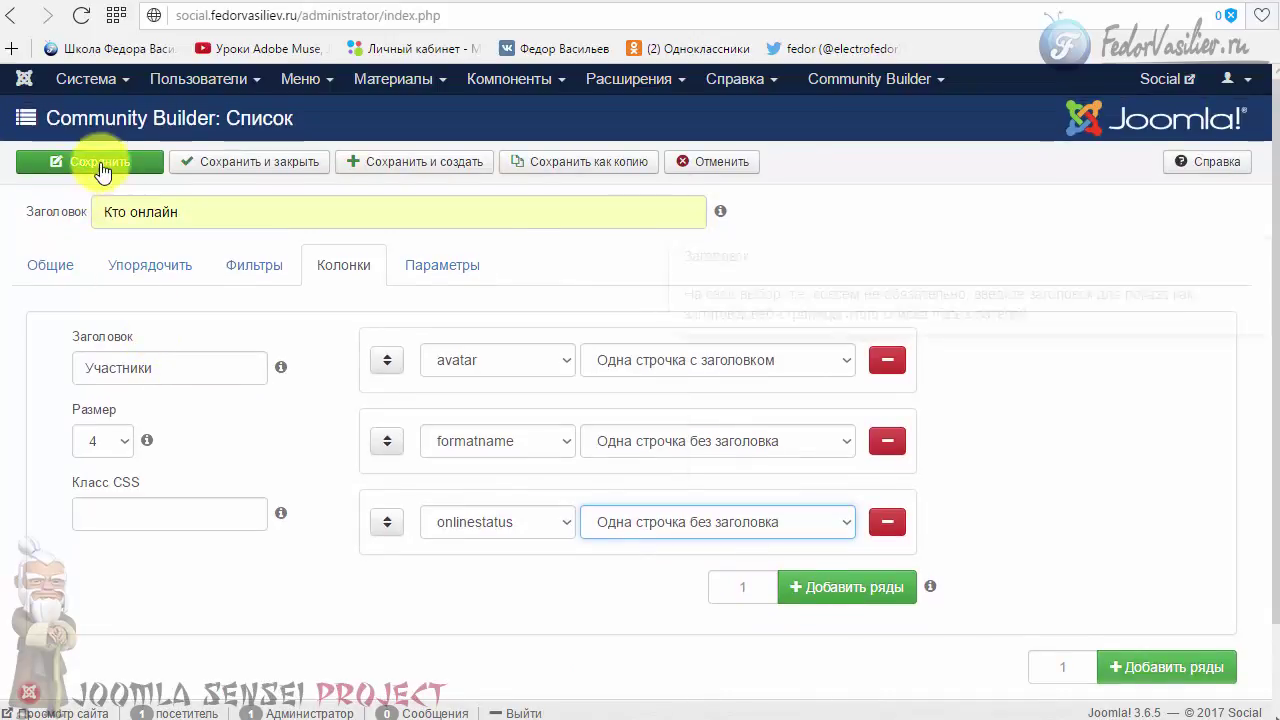
{"action": "left_click", "coordinate": [100, 168]}
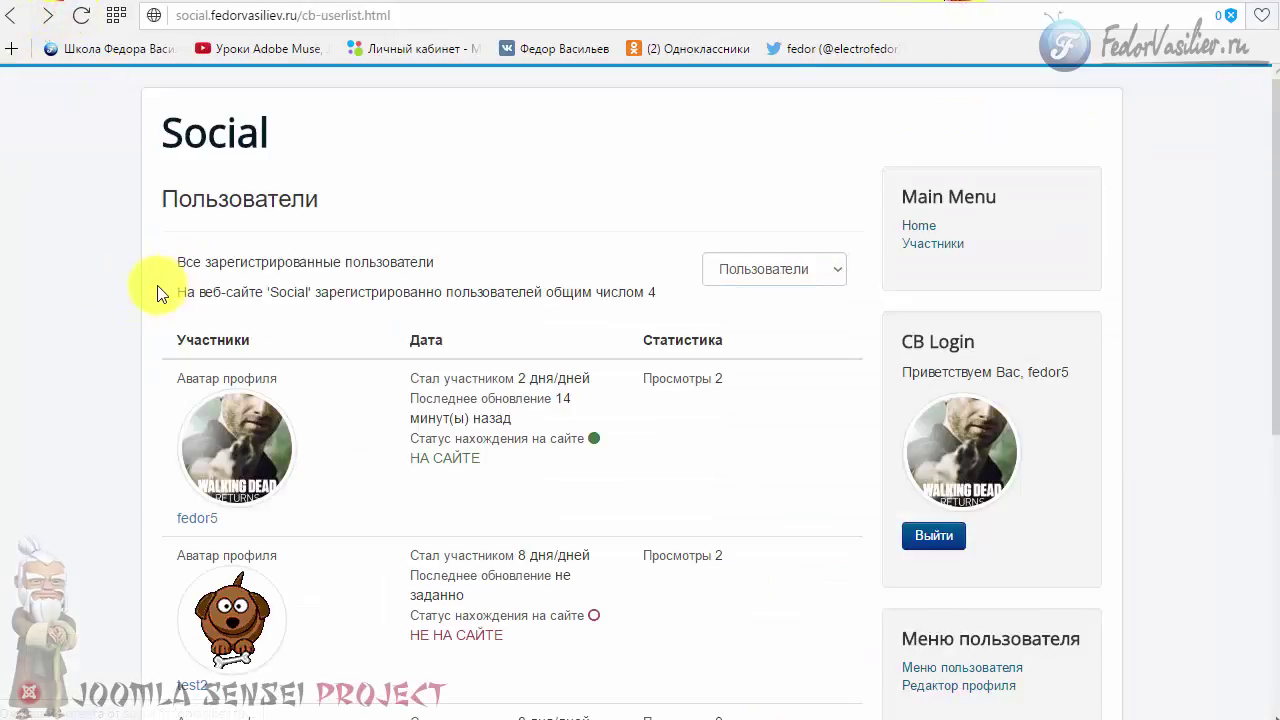
- Switch the public user list page from Пользователи to the Кто онлайн list
{"action": "left_click", "coordinate": [795, 270]}
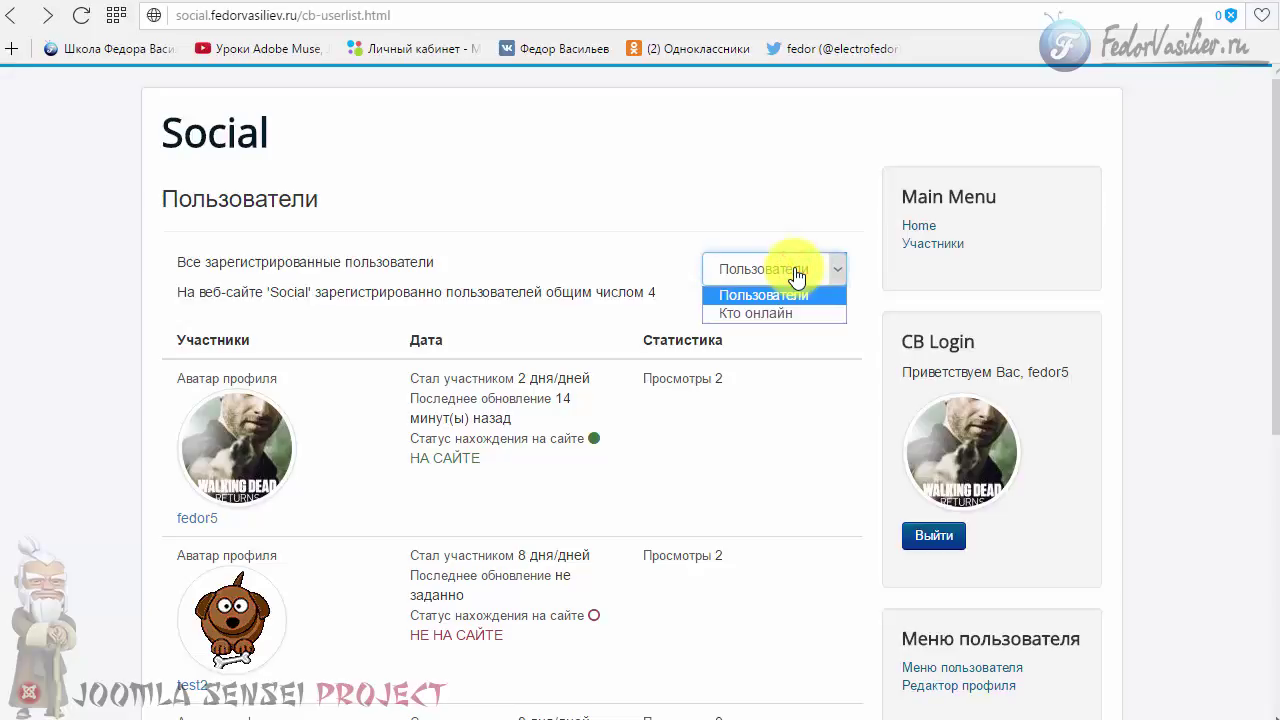
{"action": "left_click", "coordinate": [795, 270]}
{"action": "left_click", "coordinate": [795, 270]}
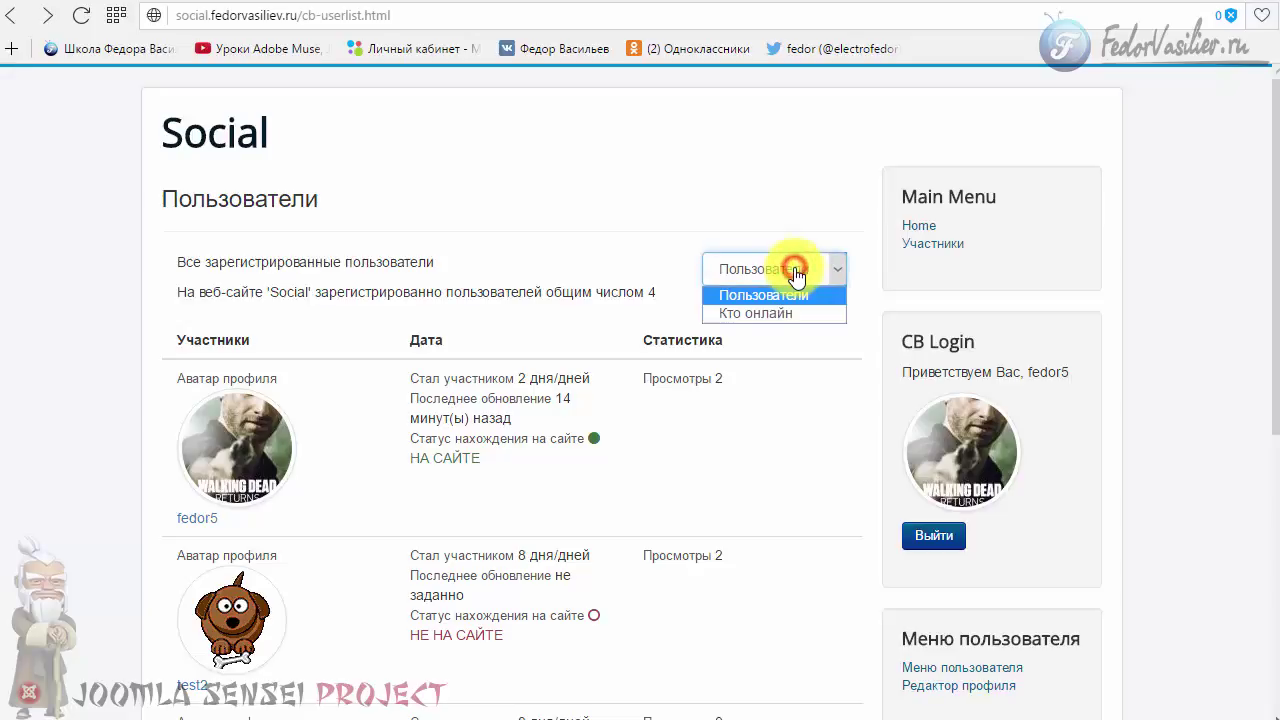
{"action": "left_click", "coordinate": [752, 317]}
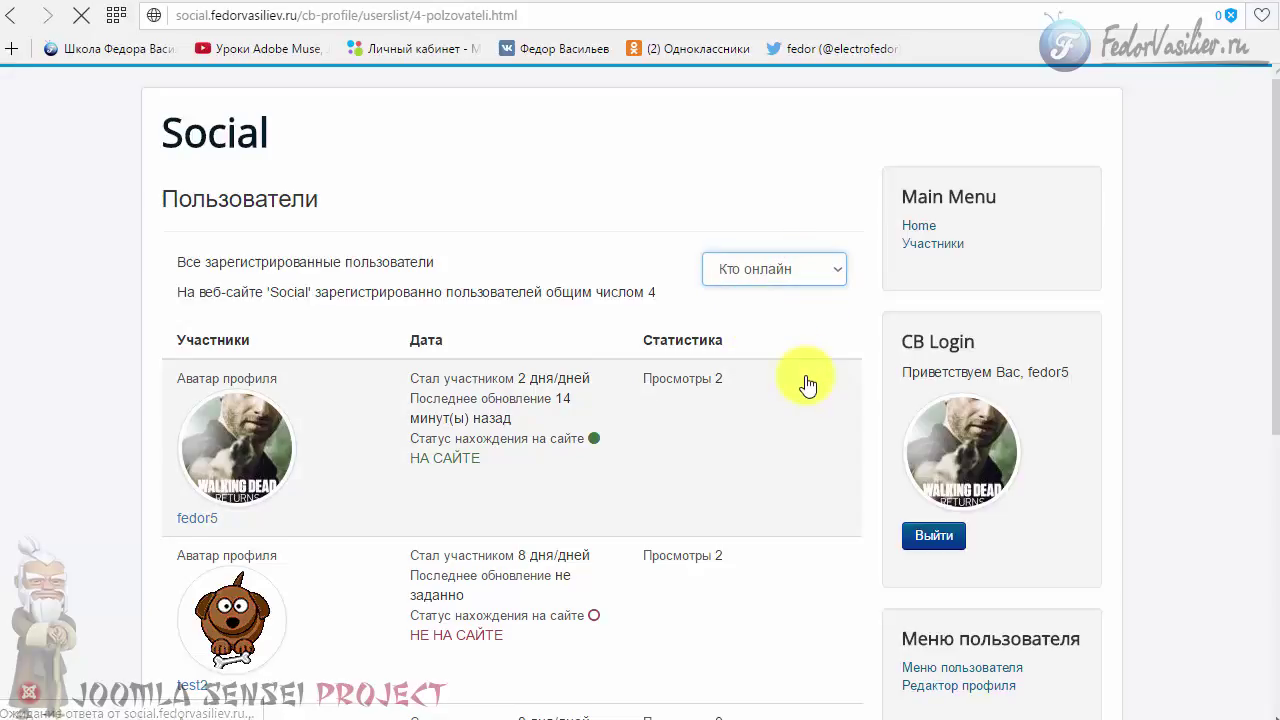
- Review the members' avatars and online statuses in the Кто онлайн list, view the first member's profile and return to the list
{"action": "scroll", "coordinate": [700, 393], "scroll_direction": "down", "scroll_amount": 2}
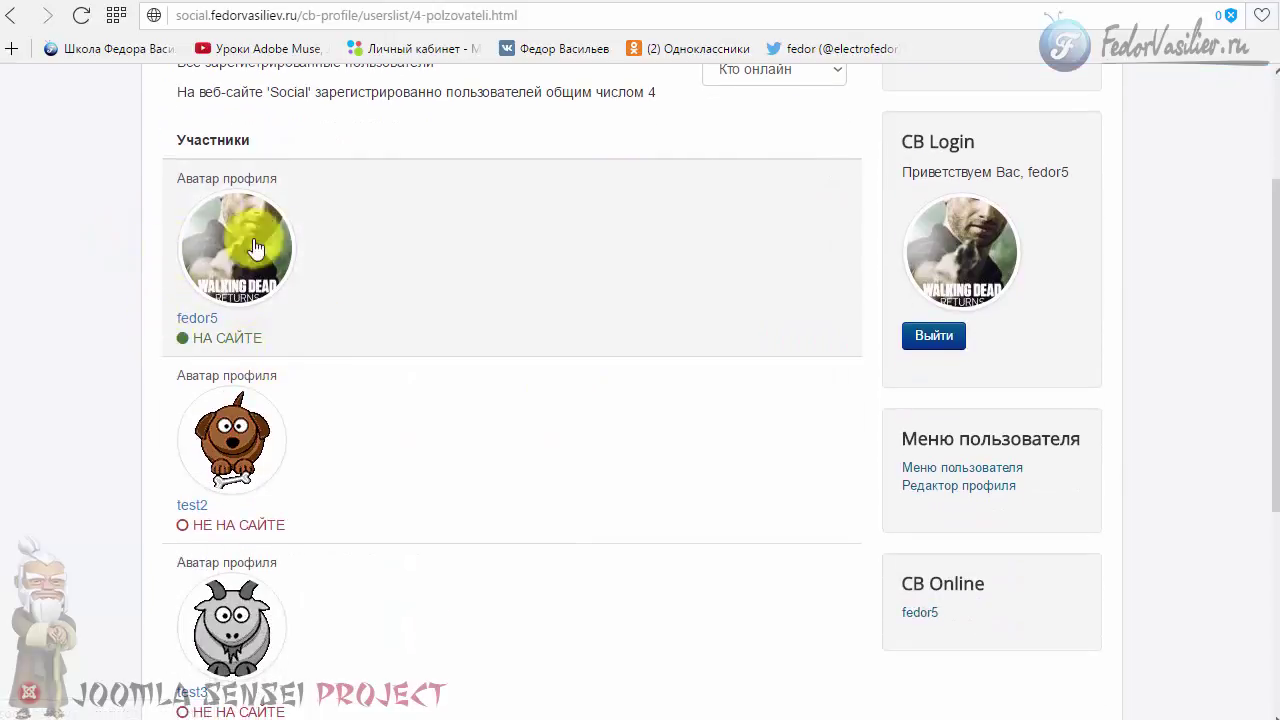
{"action": "scroll", "coordinate": [222, 185], "scroll_direction": "down", "scroll_amount": 1}
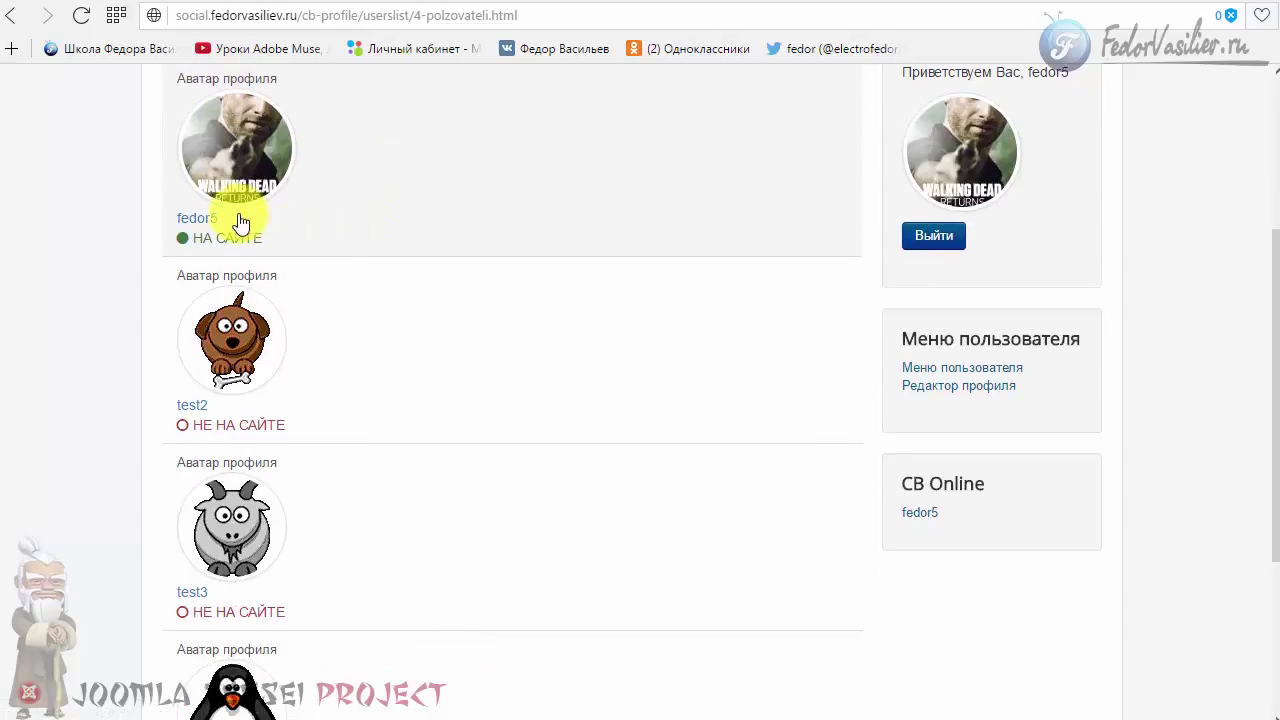
{"action": "scroll", "coordinate": [357, 266], "scroll_direction": "down", "scroll_amount": 3}
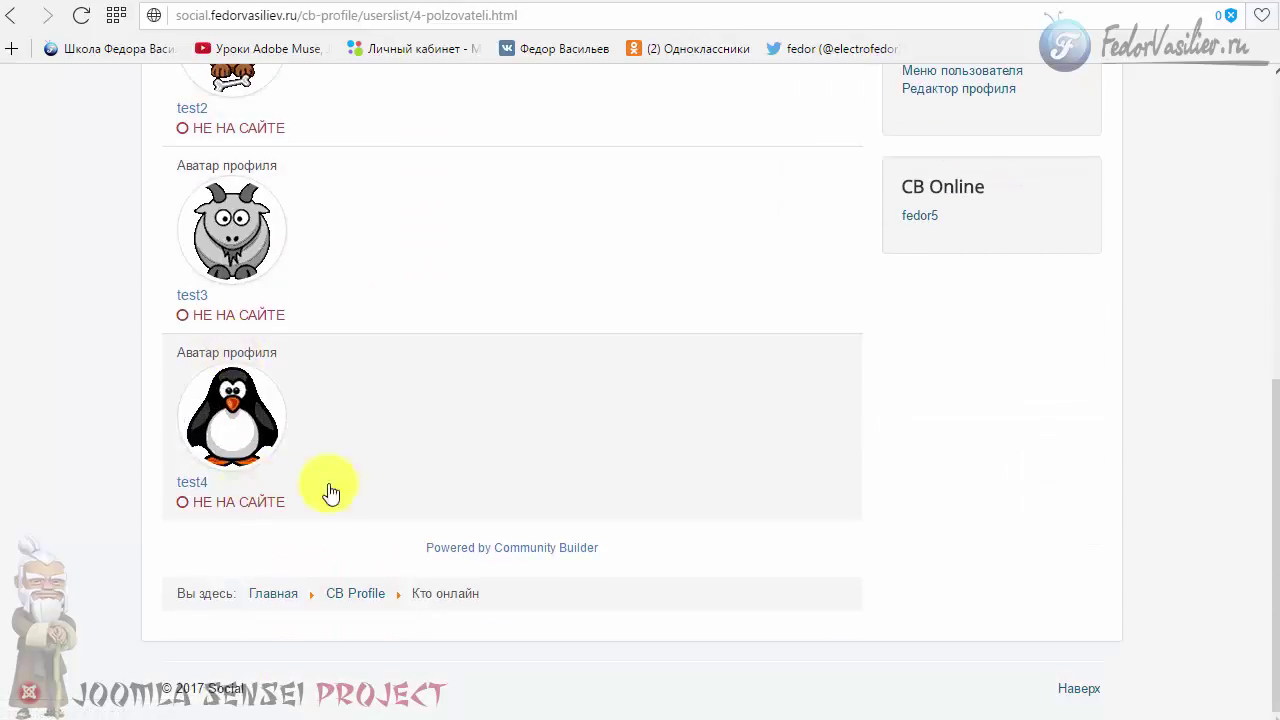
{"action": "scroll", "coordinate": [356, 445], "scroll_direction": "up", "scroll_amount": 4}
{"action": "scroll", "coordinate": [357, 445], "scroll_direction": "up", "scroll_amount": 2}
{"action": "left_click", "coordinate": [663, 460]}
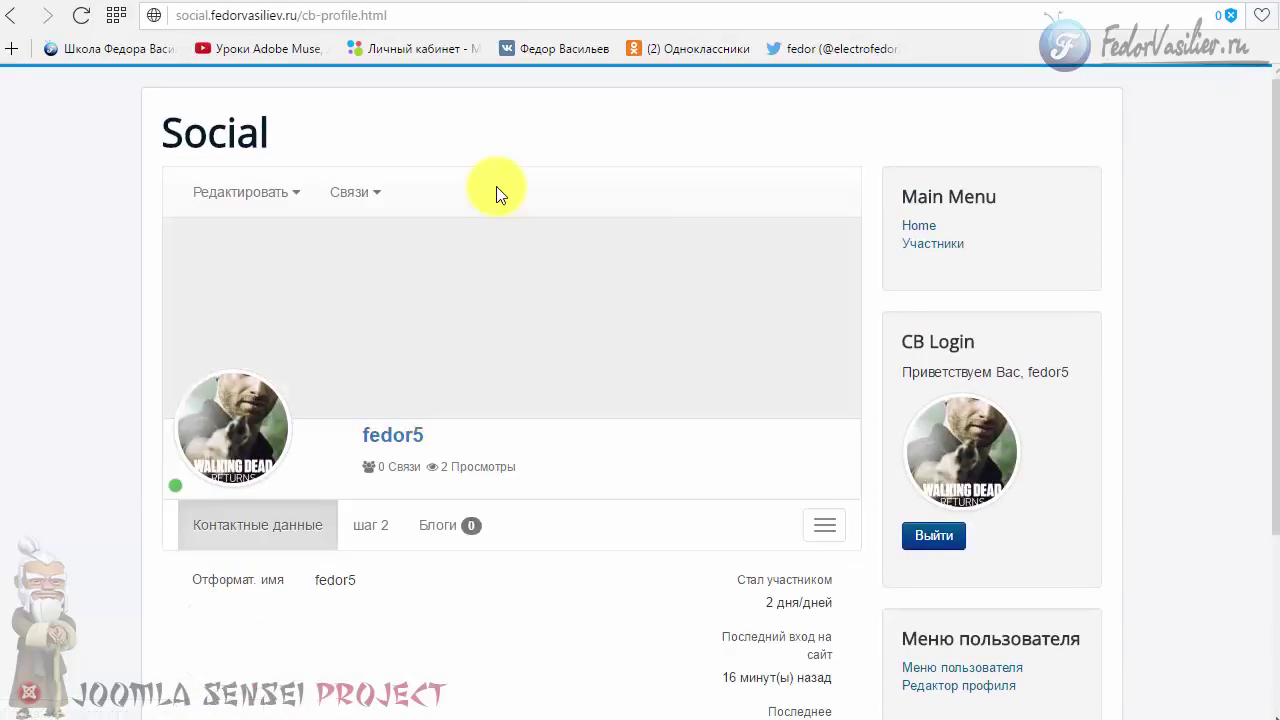
{"action": "left_click", "coordinate": [10, 16]}
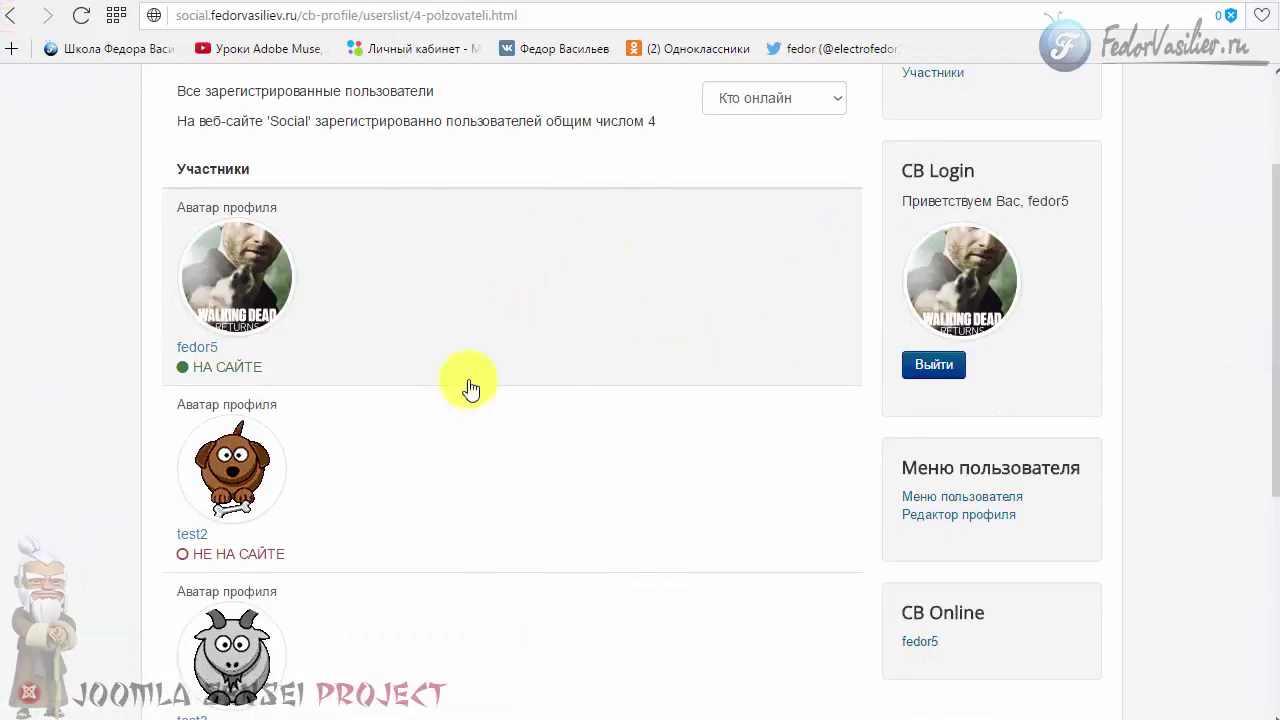
- Return to the list's administration form and examine its search parameters and pagination settings
{"action": "left_click_drag", "start_coordinate": [1262, 466], "coordinate": [1268, 504]}
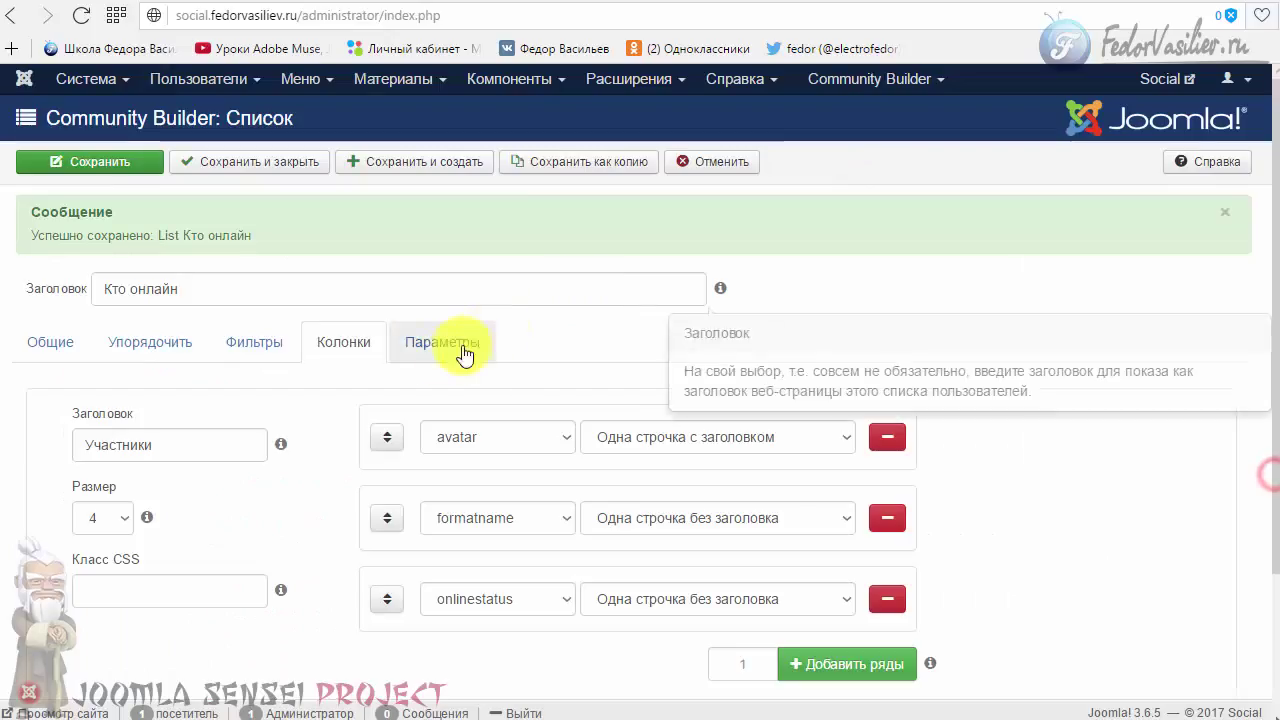
{"action": "left_click", "coordinate": [443, 345]}
{"action": "scroll", "coordinate": [737, 316], "scroll_direction": "down", "scroll_amount": 1}
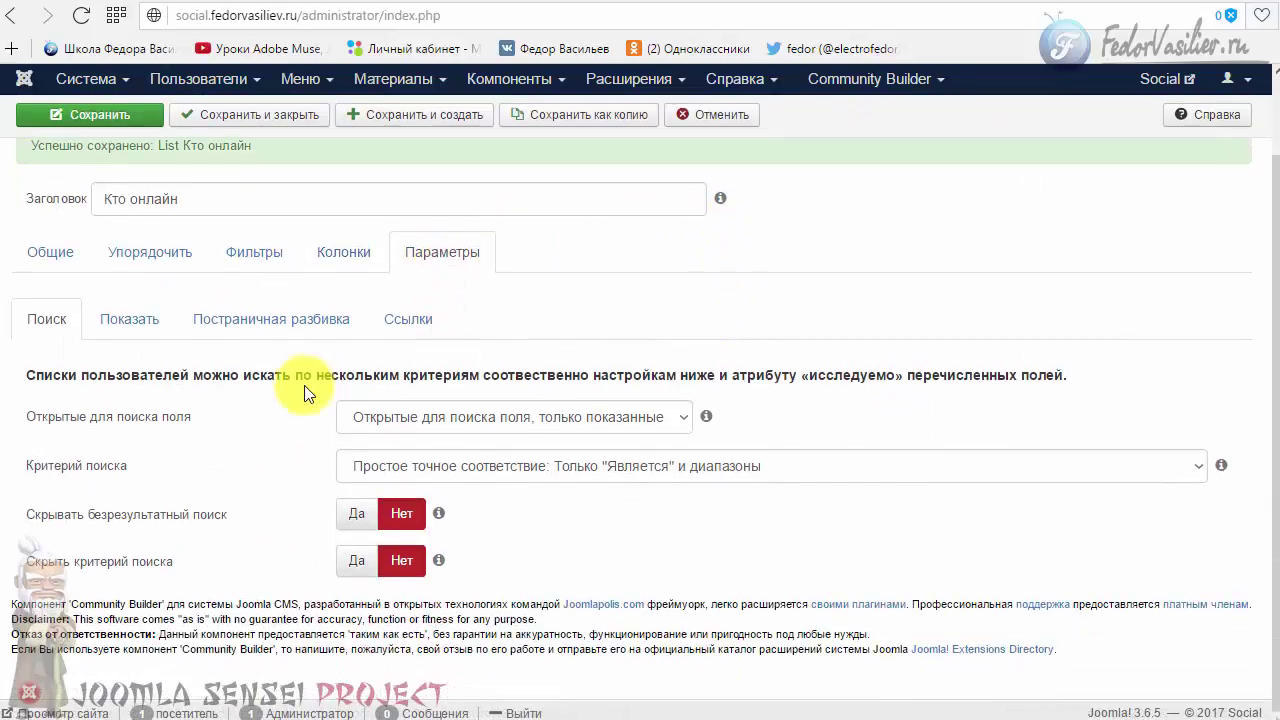
{"action": "left_click", "coordinate": [300, 320]}
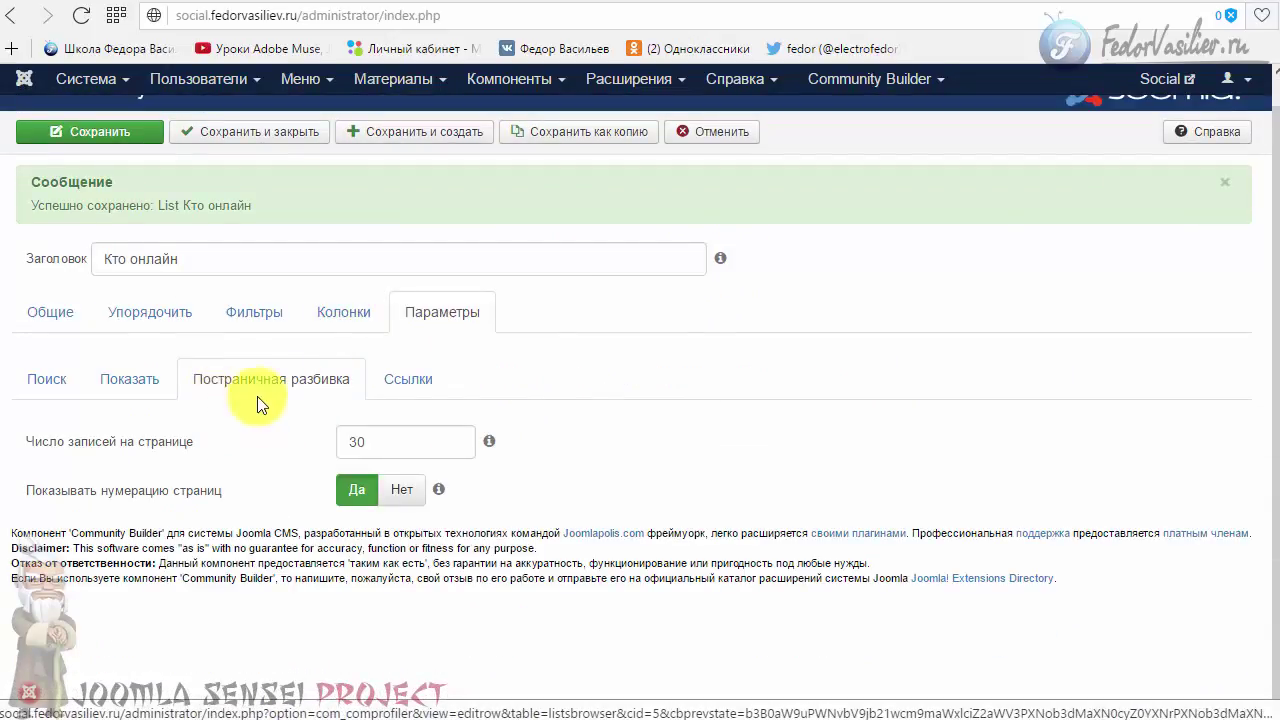
- Enable Использовать сетку in the display parameters of the Кто онлайн list and save the list
{"action": "left_click", "coordinate": [402, 376]}
{"action": "left_click", "coordinate": [168, 378]}
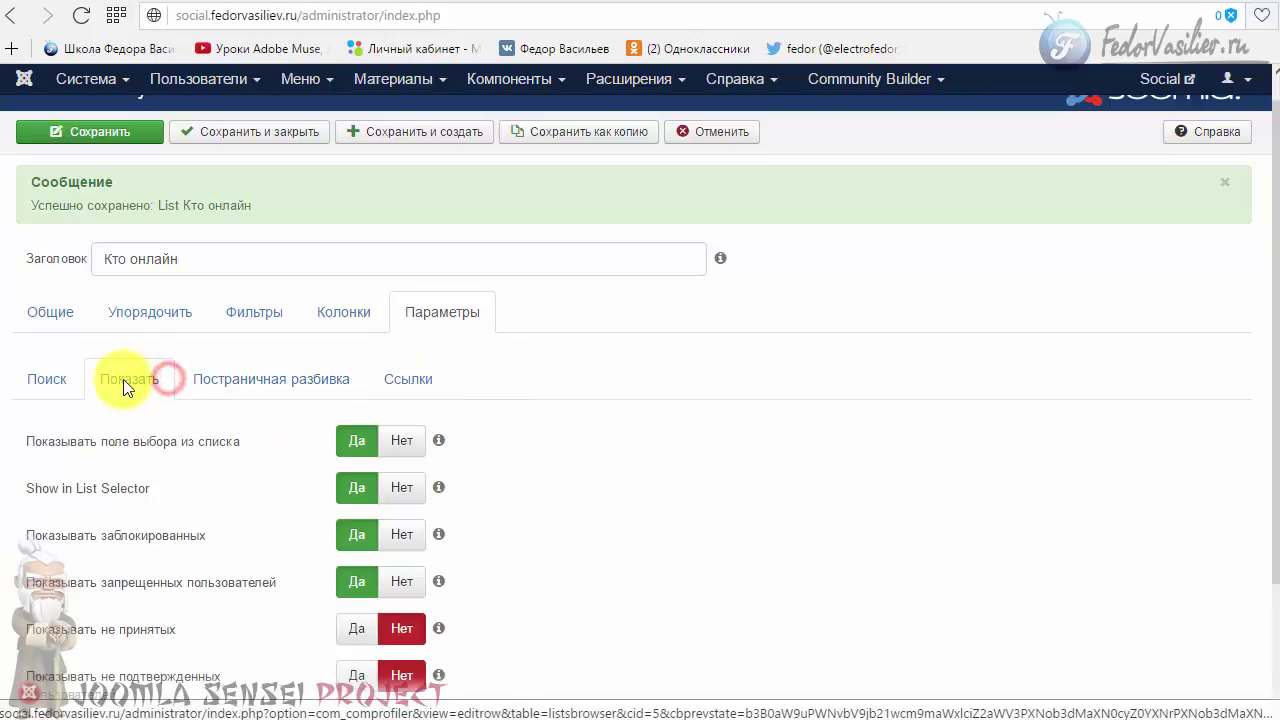
{"action": "scroll", "coordinate": [122, 385], "scroll_direction": "down", "scroll_amount": 2}
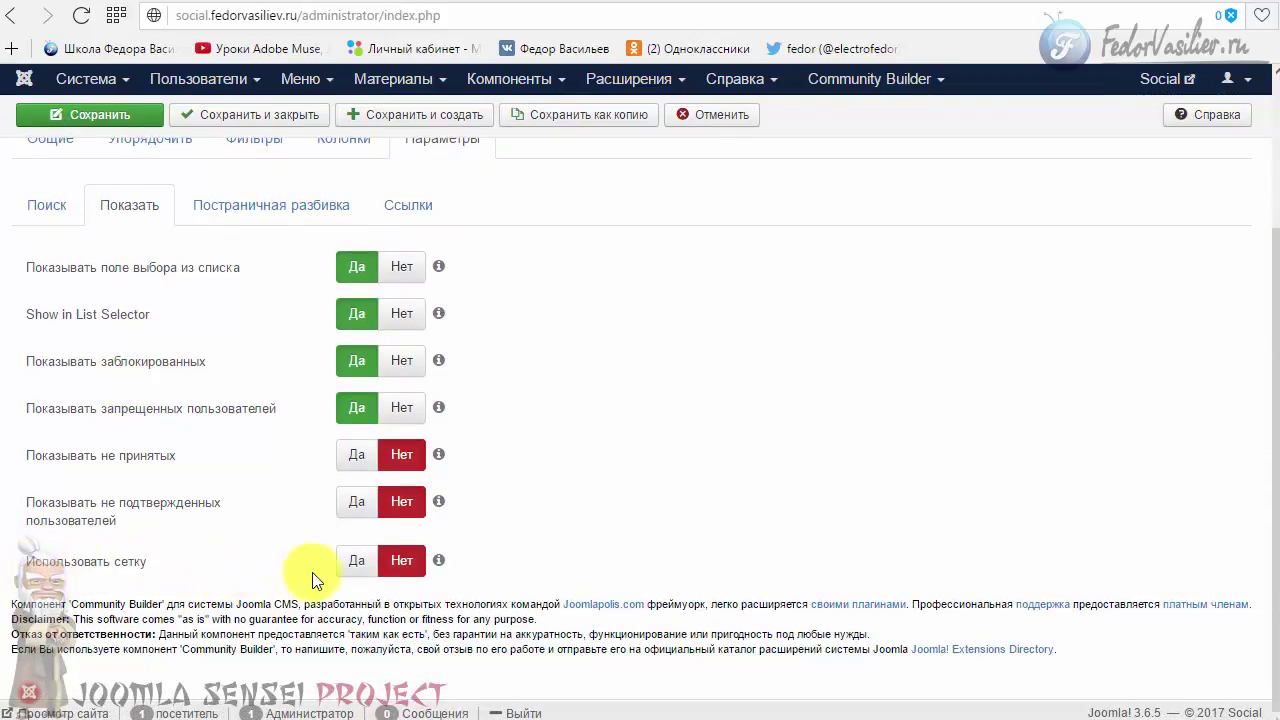
{"action": "left_click", "coordinate": [340, 562]}
{"action": "scroll", "coordinate": [600, 440], "scroll_direction": "down", "scroll_amount": 1}
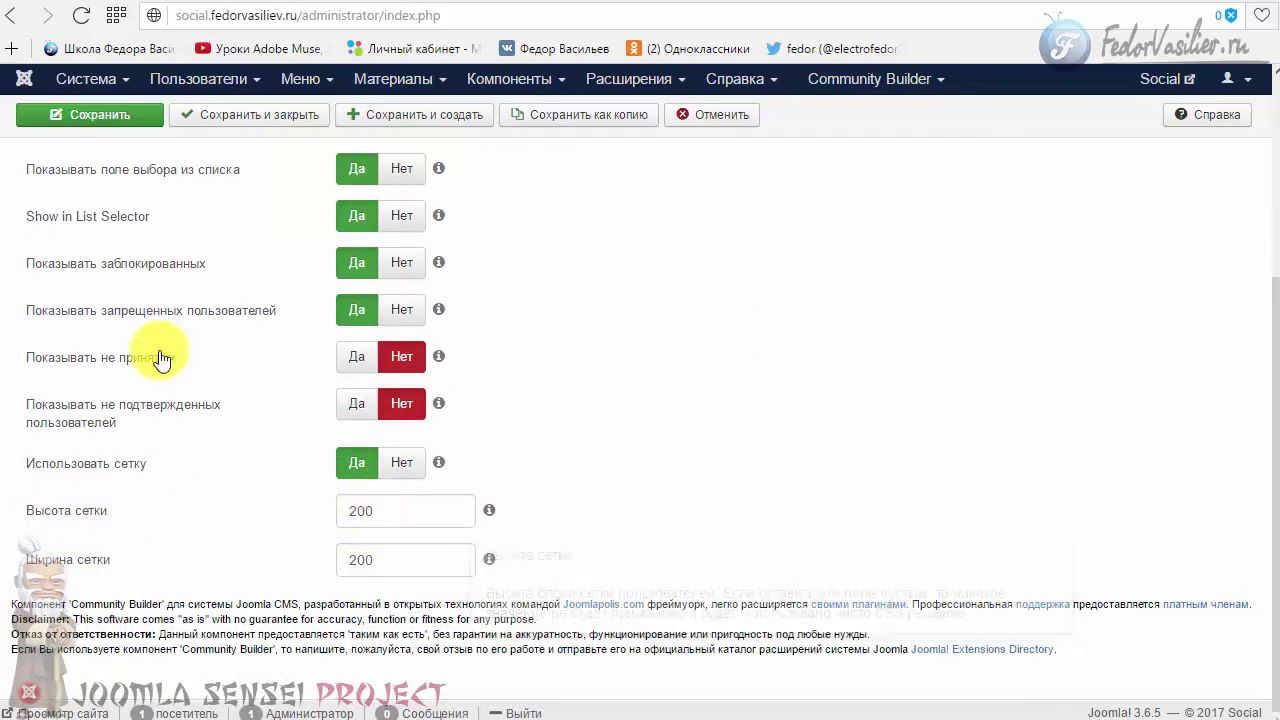
{"action": "left_click", "coordinate": [57, 116]}
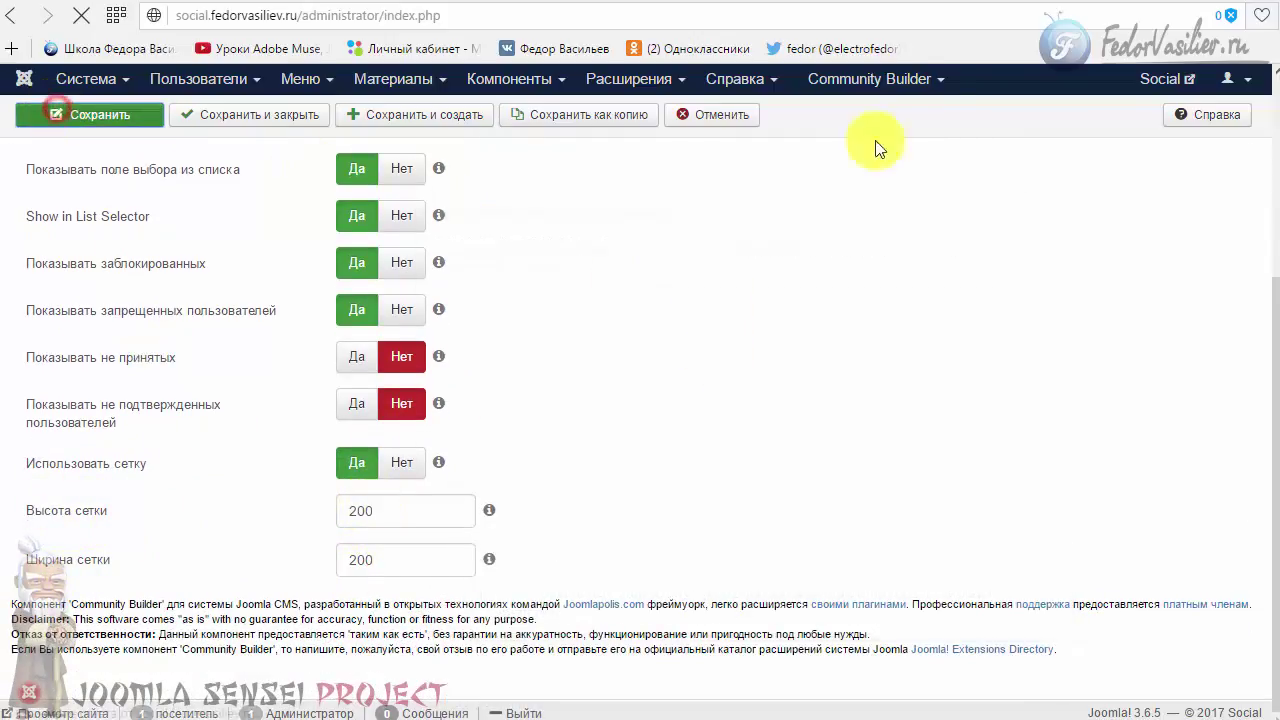
- Reload the public Кто онлайн list and examine the grid layout of the member cards
{"action": "key", "text": "ctrl+Tab"}
{"action": "left_click", "coordinate": [81, 15]}
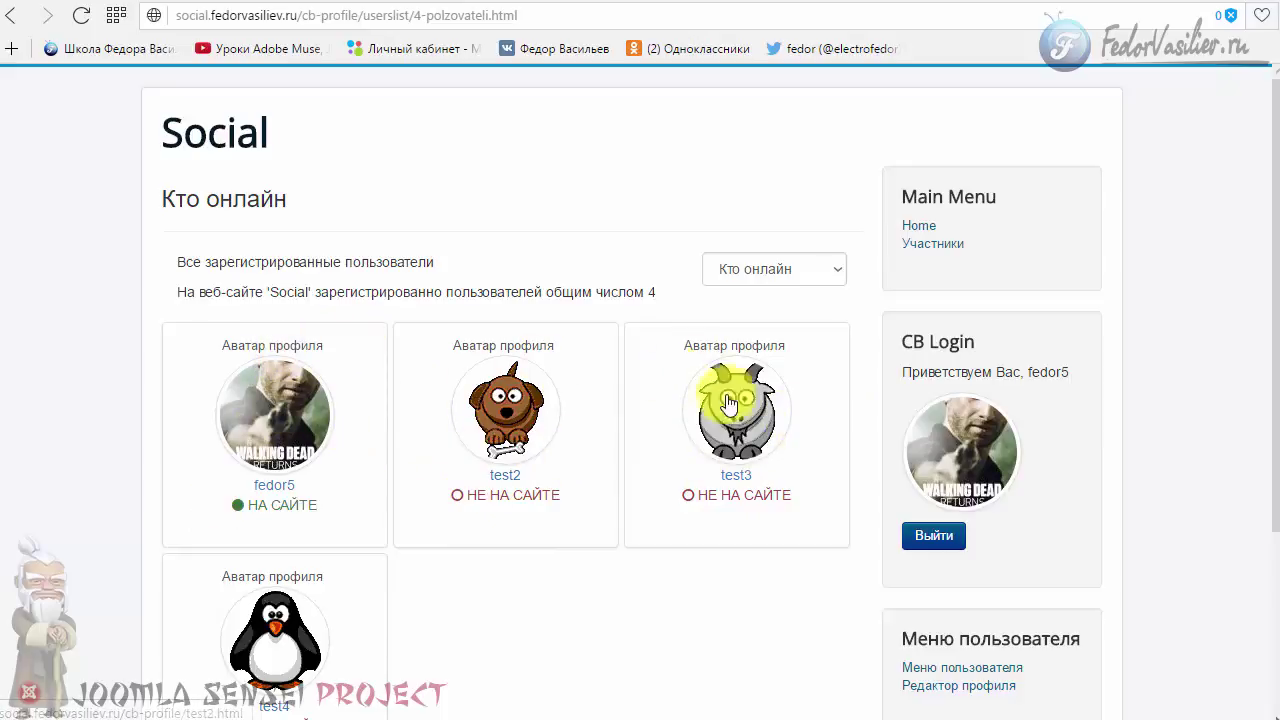
{"action": "scroll", "coordinate": [886, 700], "scroll_direction": "down", "scroll_amount": 1}
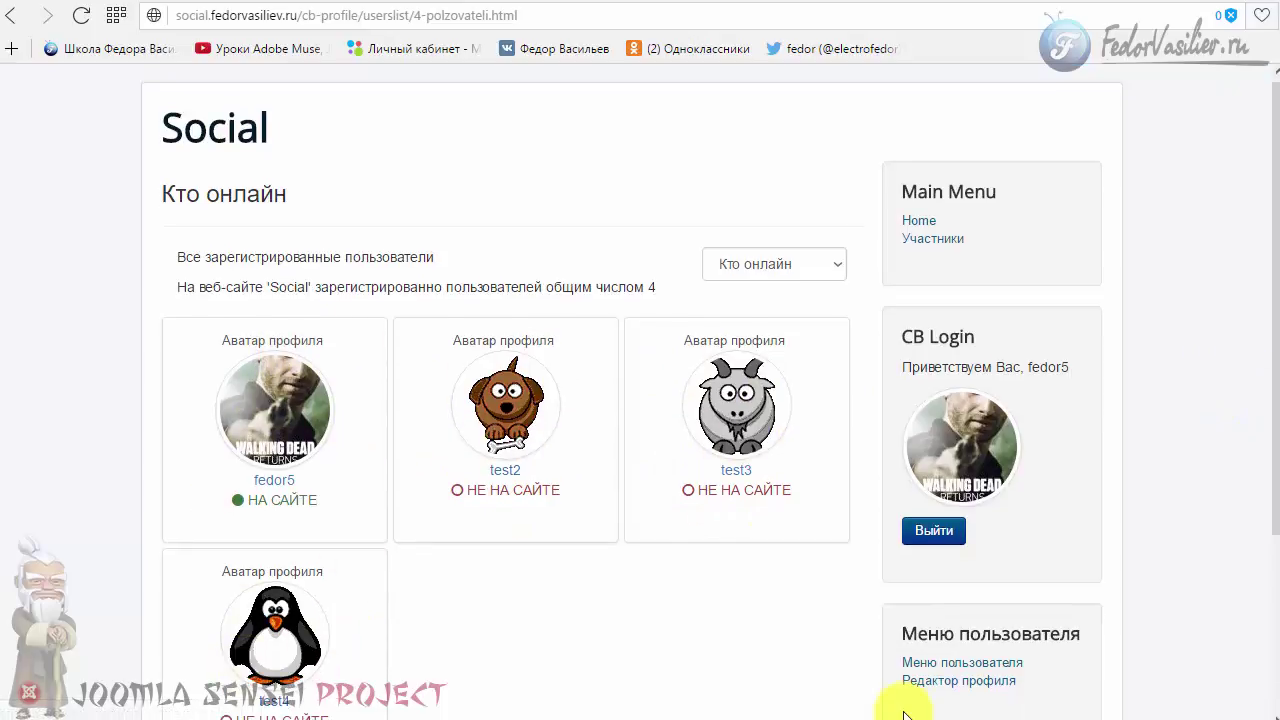
{"action": "left_click", "coordinate": [278, 418]}
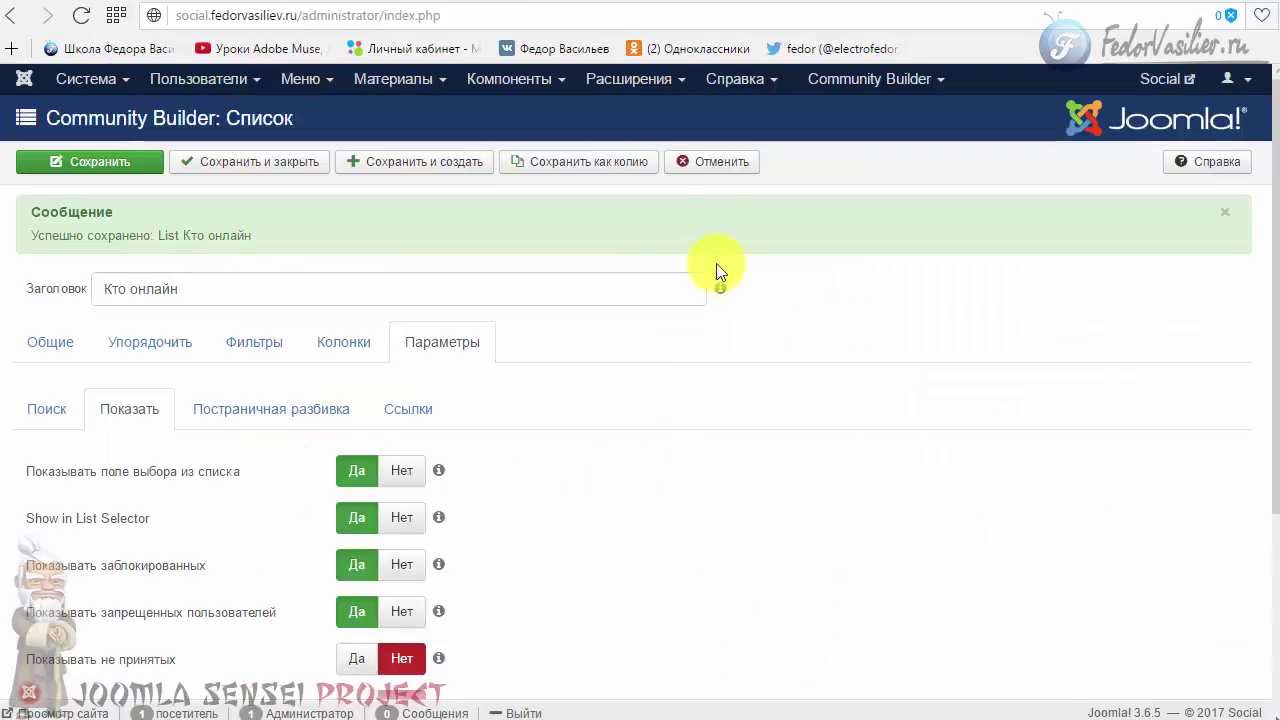
- Close the Кто онлайн list form and duplicate that list in the list manager
{"action": "left_click", "coordinate": [716, 163]}
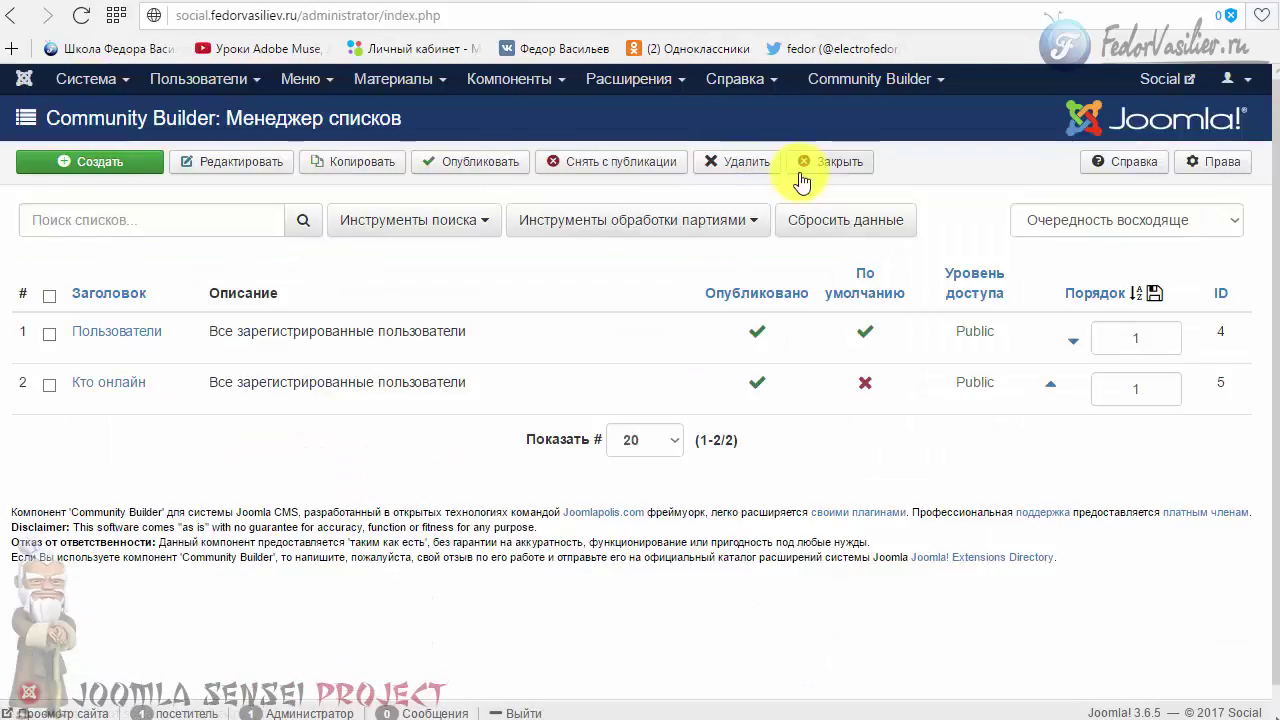
{"action": "left_click", "coordinate": [50, 387]}
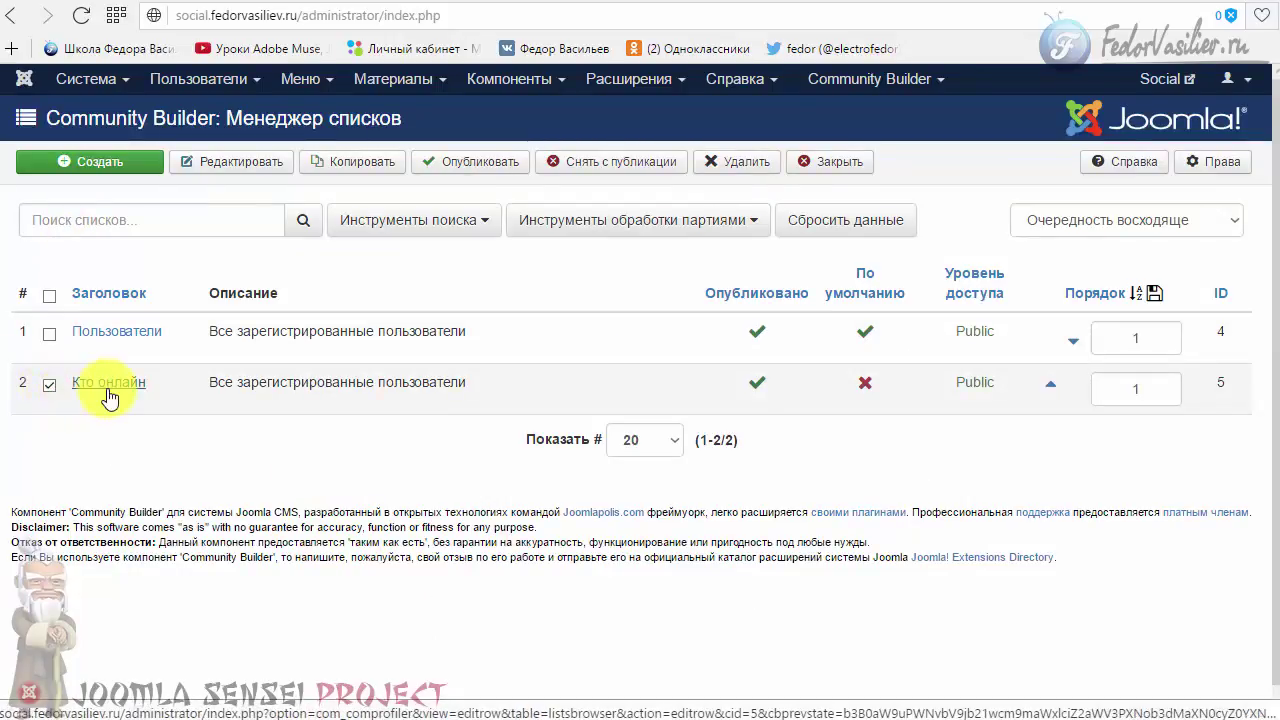
{"action": "left_click", "coordinate": [340, 163]}
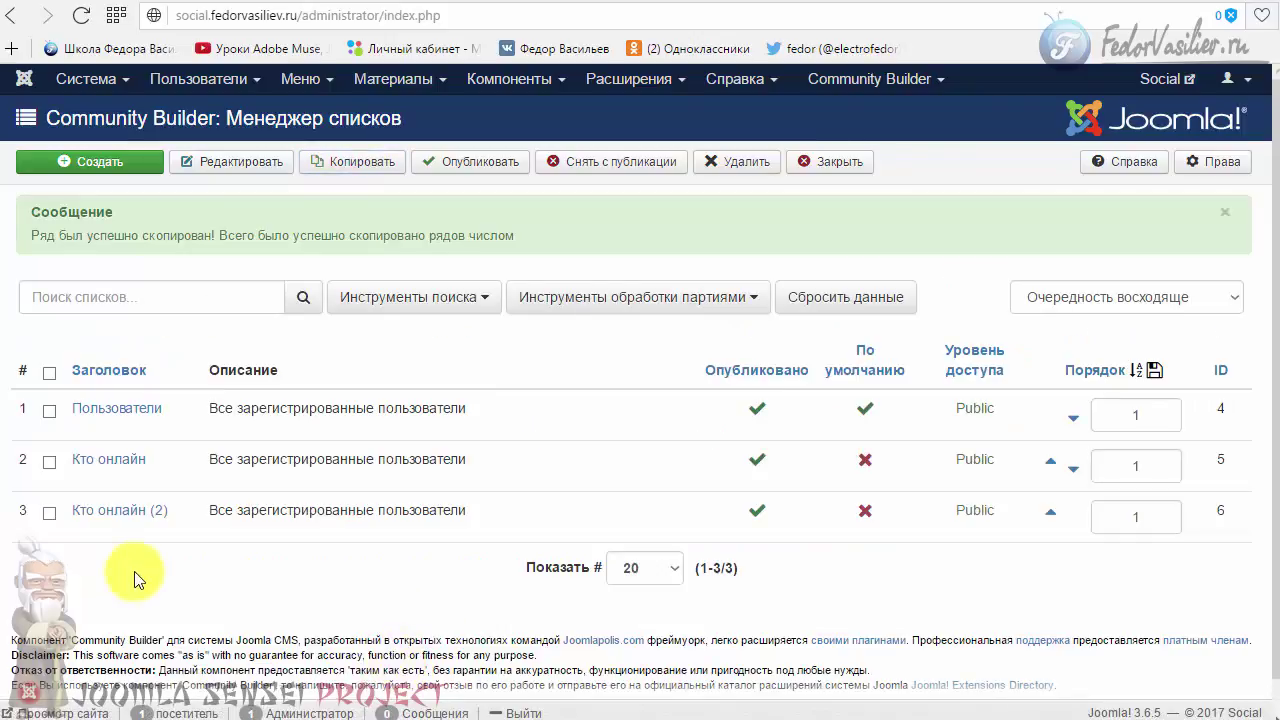
- Add the canvas field to the Участники column of the copied Кто онлайн (2) list, displayed as Одна строчка без заголовка
{"action": "left_click", "coordinate": [110, 511]}
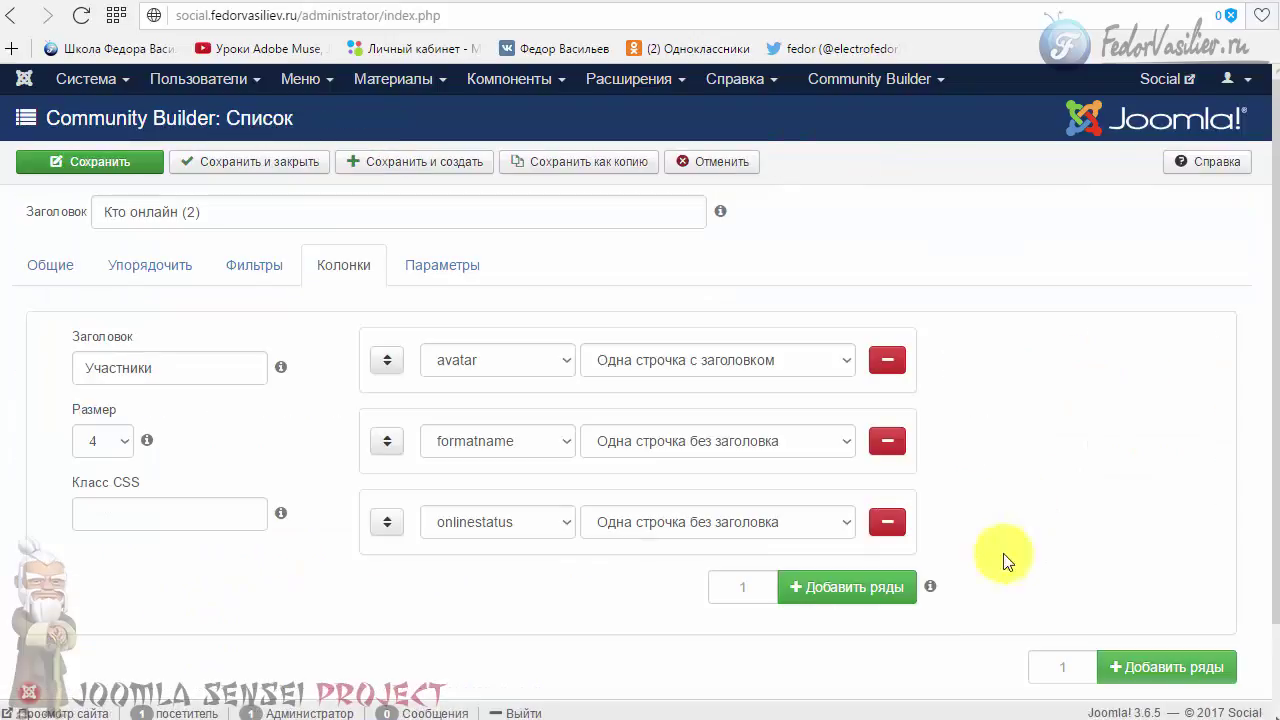
{"action": "left_click", "coordinate": [846, 590]}
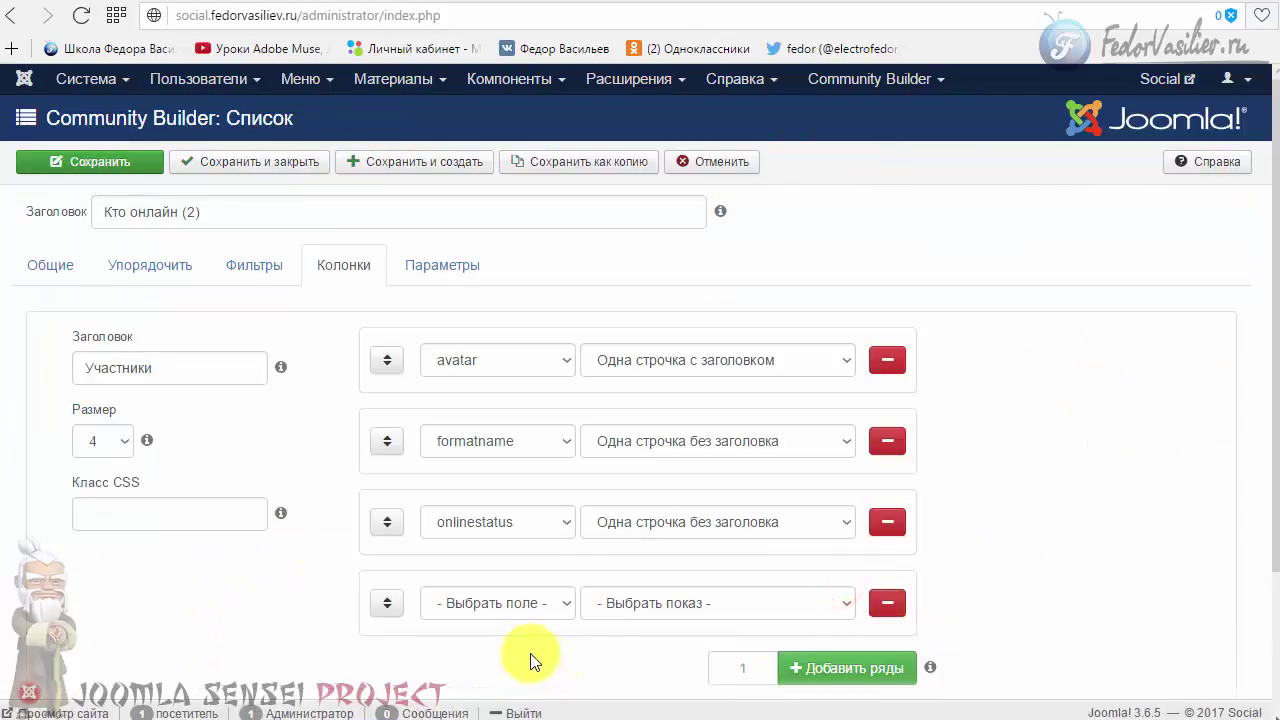
{"action": "left_click", "coordinate": [541, 604]}
{"action": "left_click", "coordinate": [485, 645]}
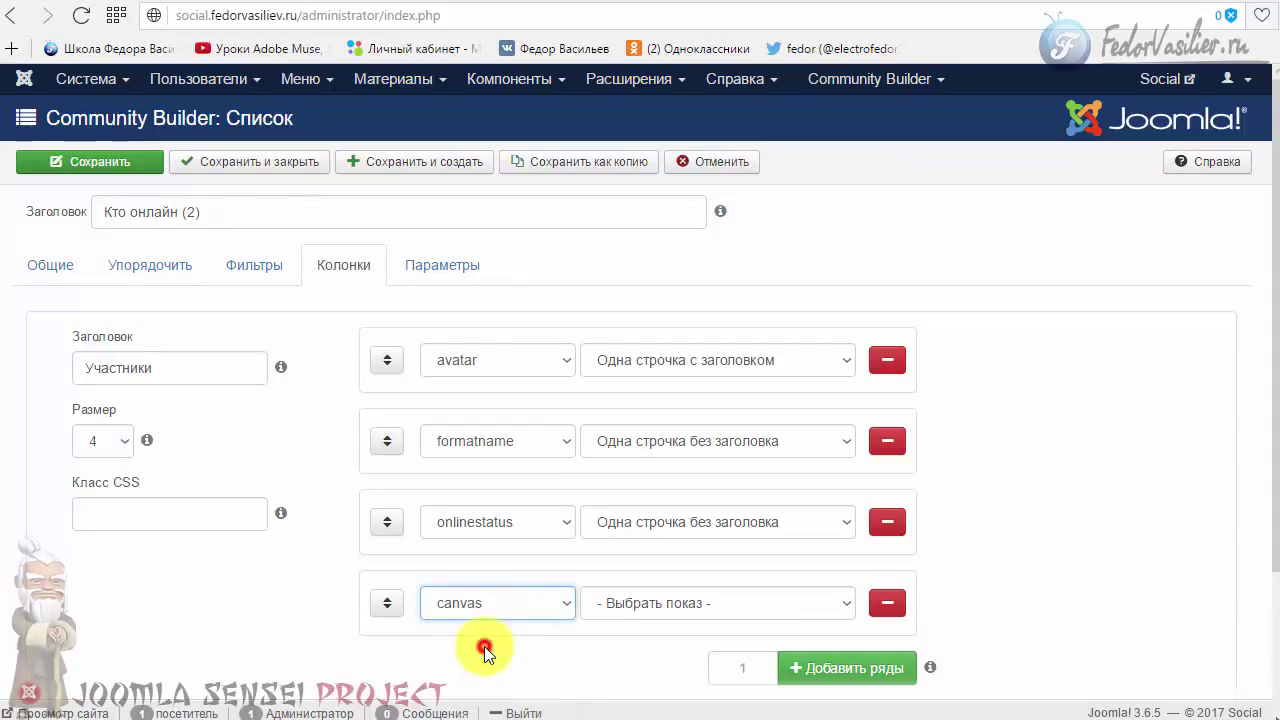
{"action": "left_click", "coordinate": [612, 606]}
{"action": "left_click", "coordinate": [656, 677]}
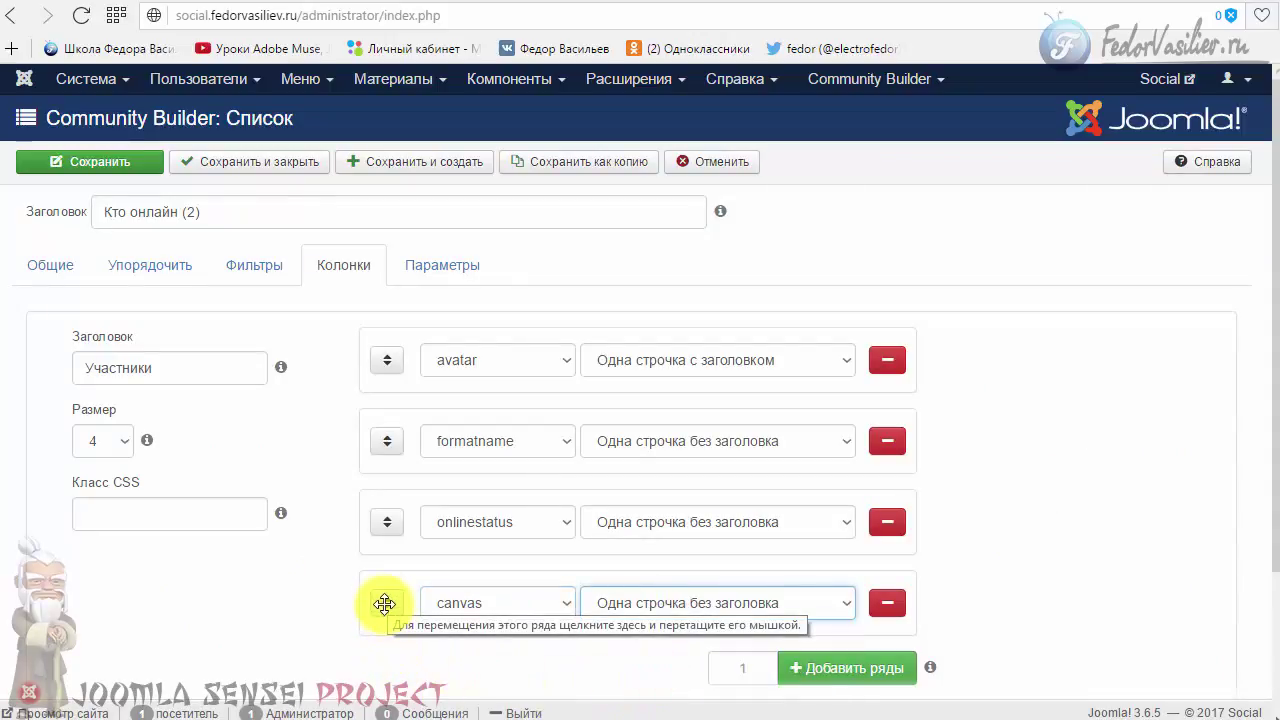
- Move the canvas field directly below avatar, retitle the list Профиль and save it
{"action": "left_click_drag", "start_coordinate": [384, 604], "coordinate": [383, 432]}
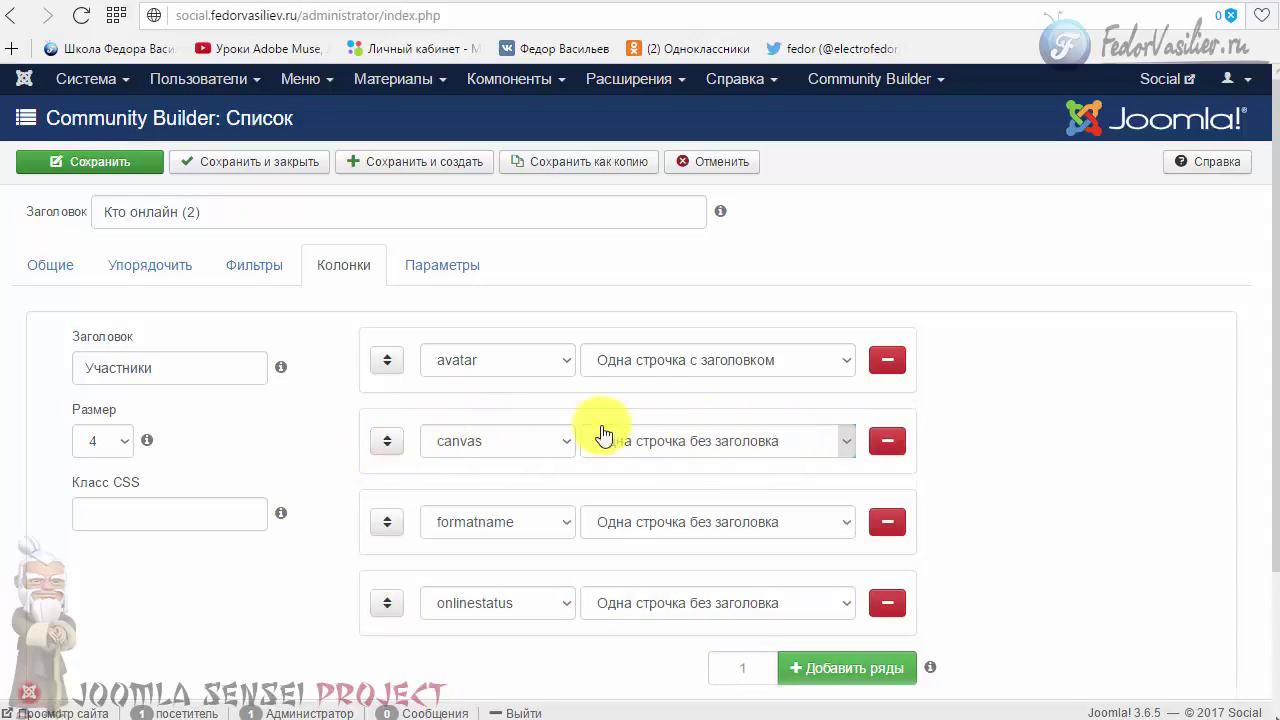
{"action": "left_click", "coordinate": [48, 215]}
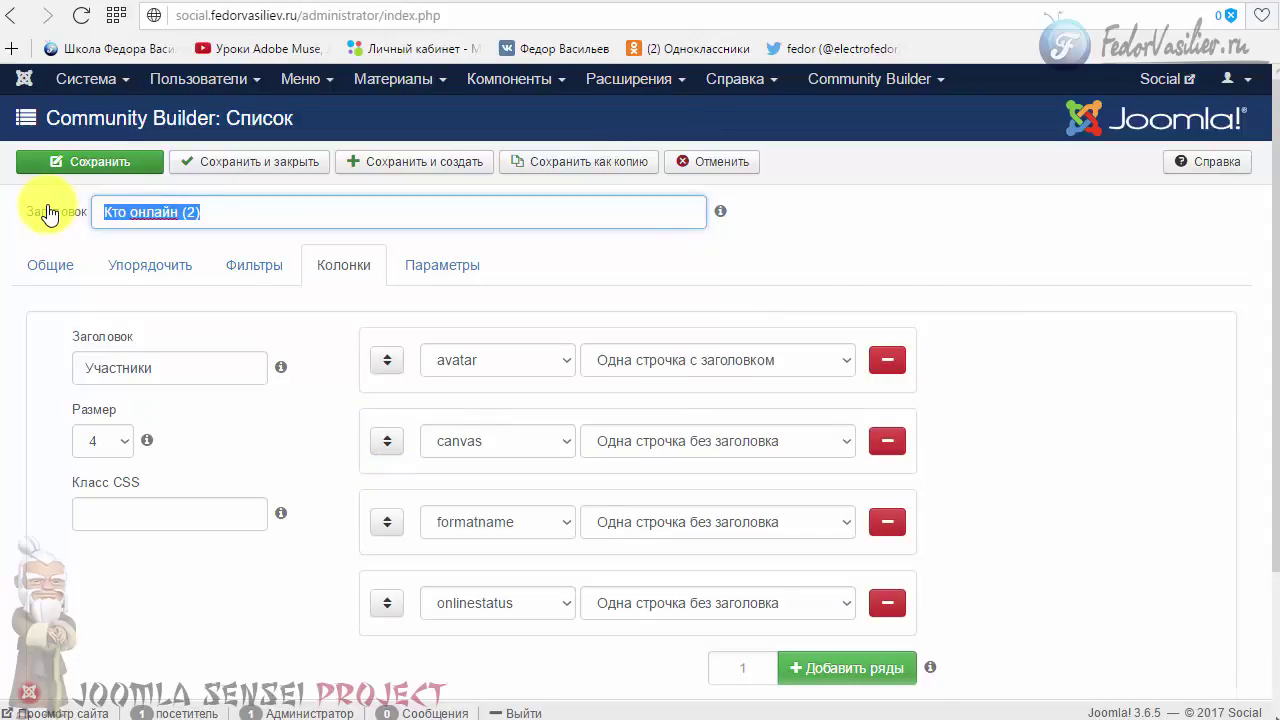
{"action": "type", "text": "Профиль"}
{"action": "left_click", "coordinate": [120, 163]}
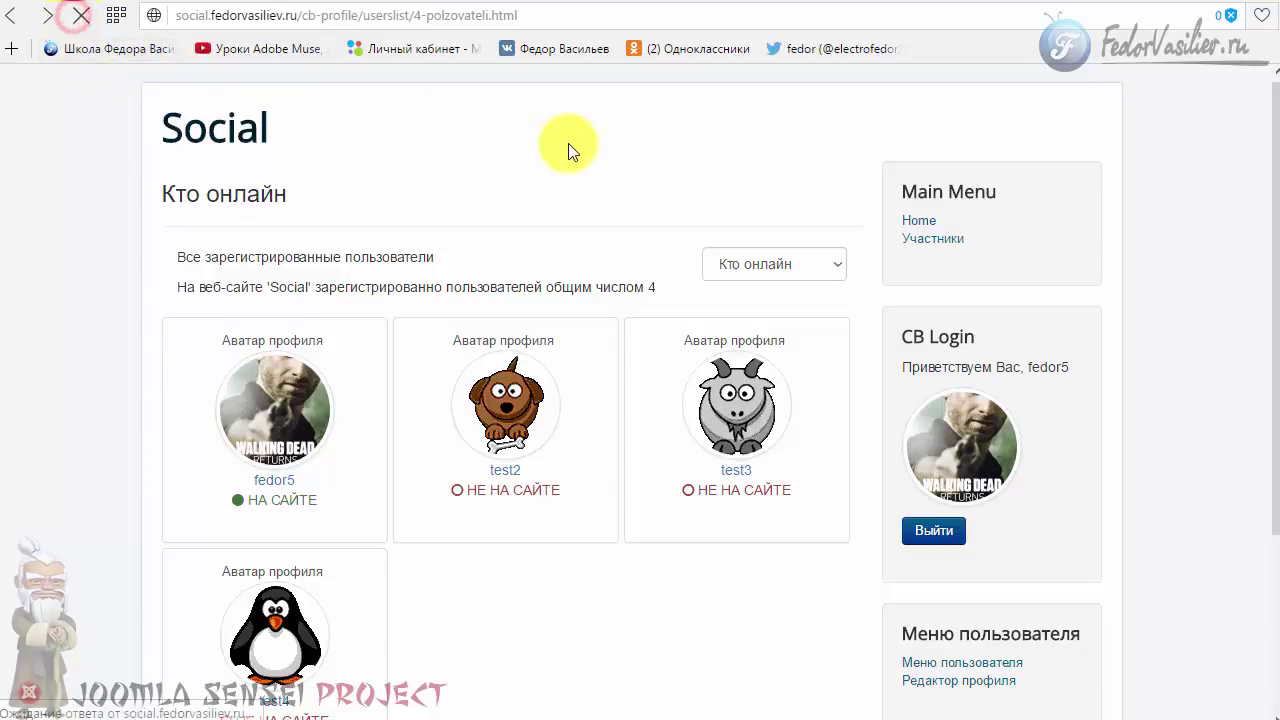
- Switch the public user list page from Кто онлайн to the Профиль list and view the member cards
{"action": "left_click", "coordinate": [768, 266]}
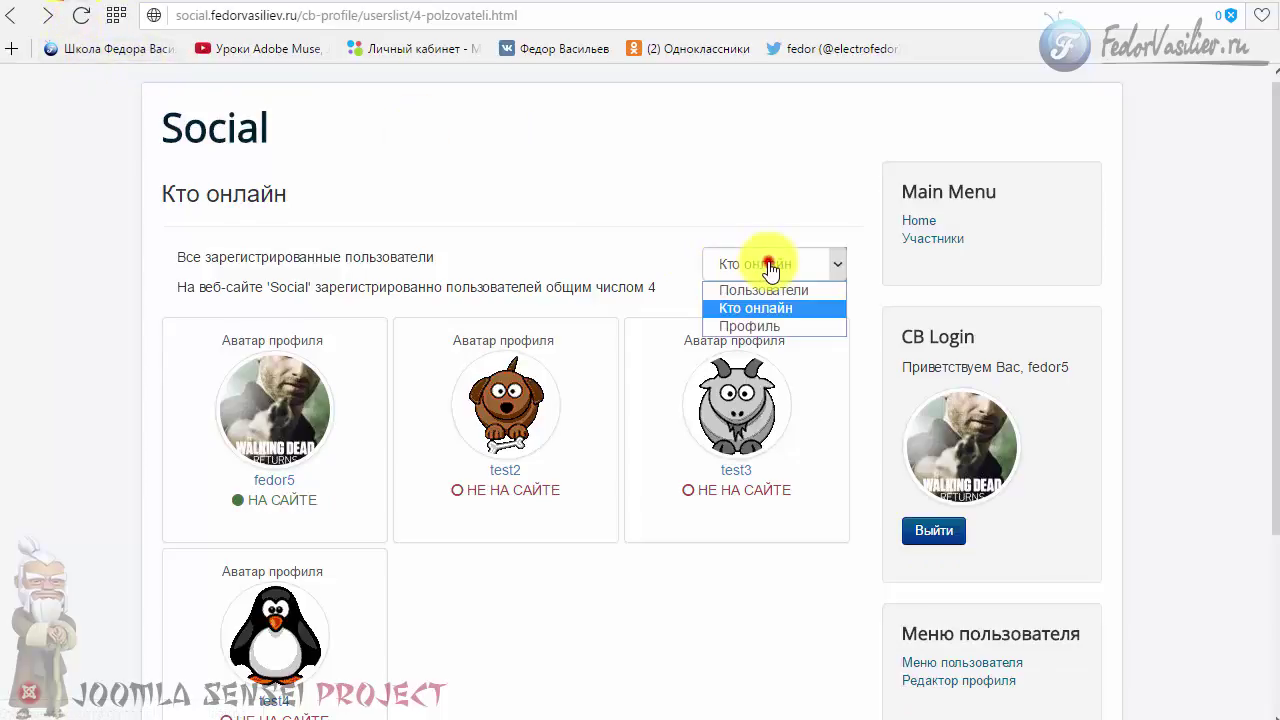
{"action": "left_click", "coordinate": [752, 329]}
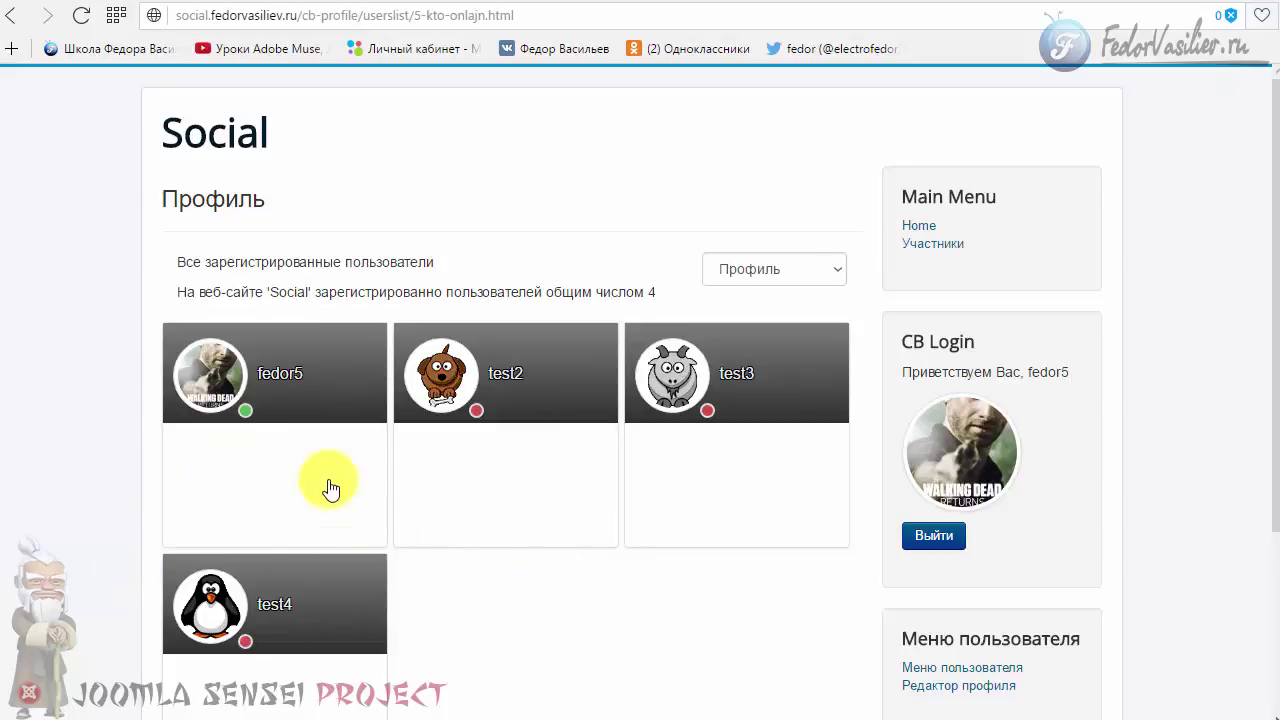
- Return to the Профиль list's administration form, set Высота сетки to 80 in its display parameters and save
{"action": "left_click", "coordinate": [924, 2]}
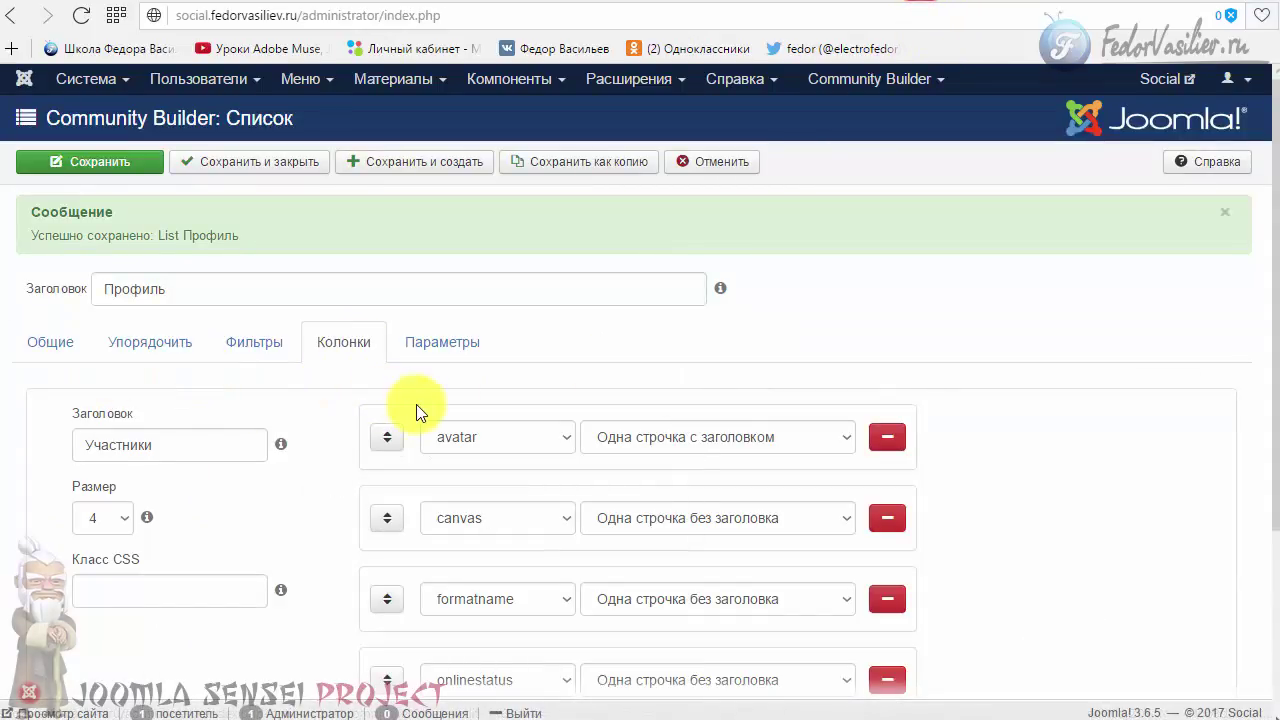
{"action": "left_click", "coordinate": [448, 349]}
{"action": "scroll", "coordinate": [630, 352], "scroll_direction": "down", "scroll_amount": 3}
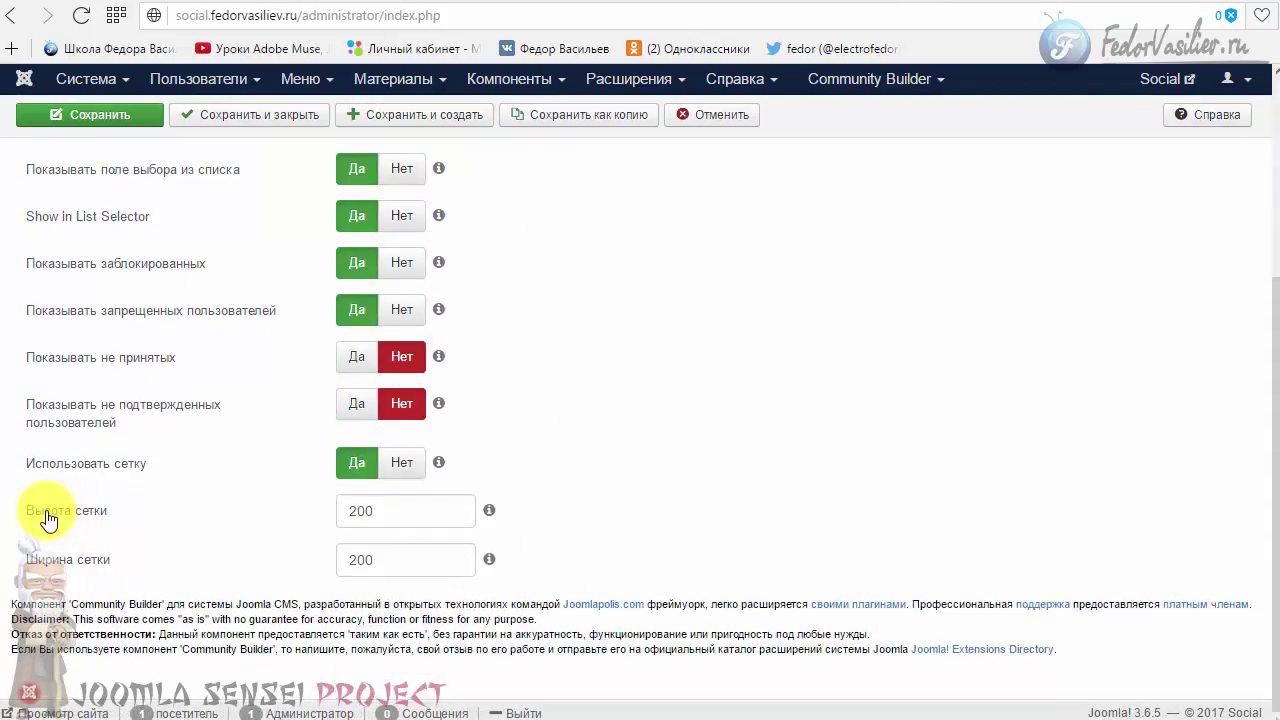
{"action": "double_click", "coordinate": [383, 511]}
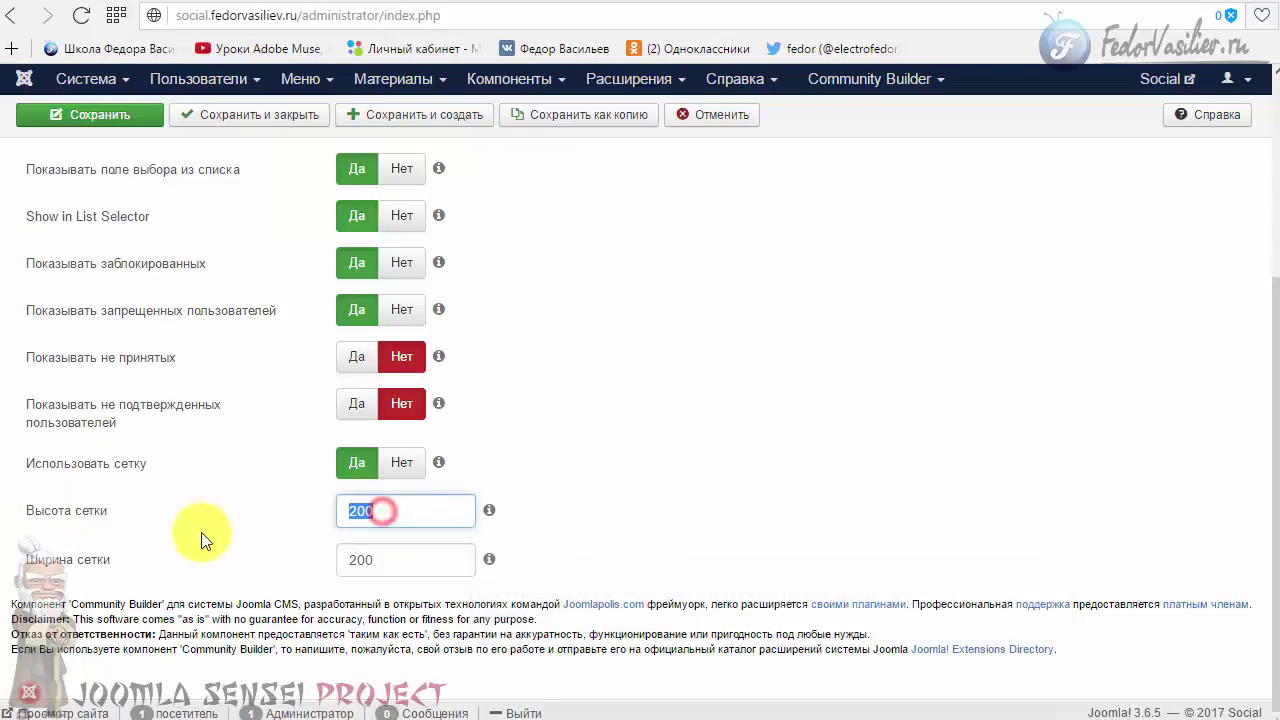
{"action": "type", "text": "80"}
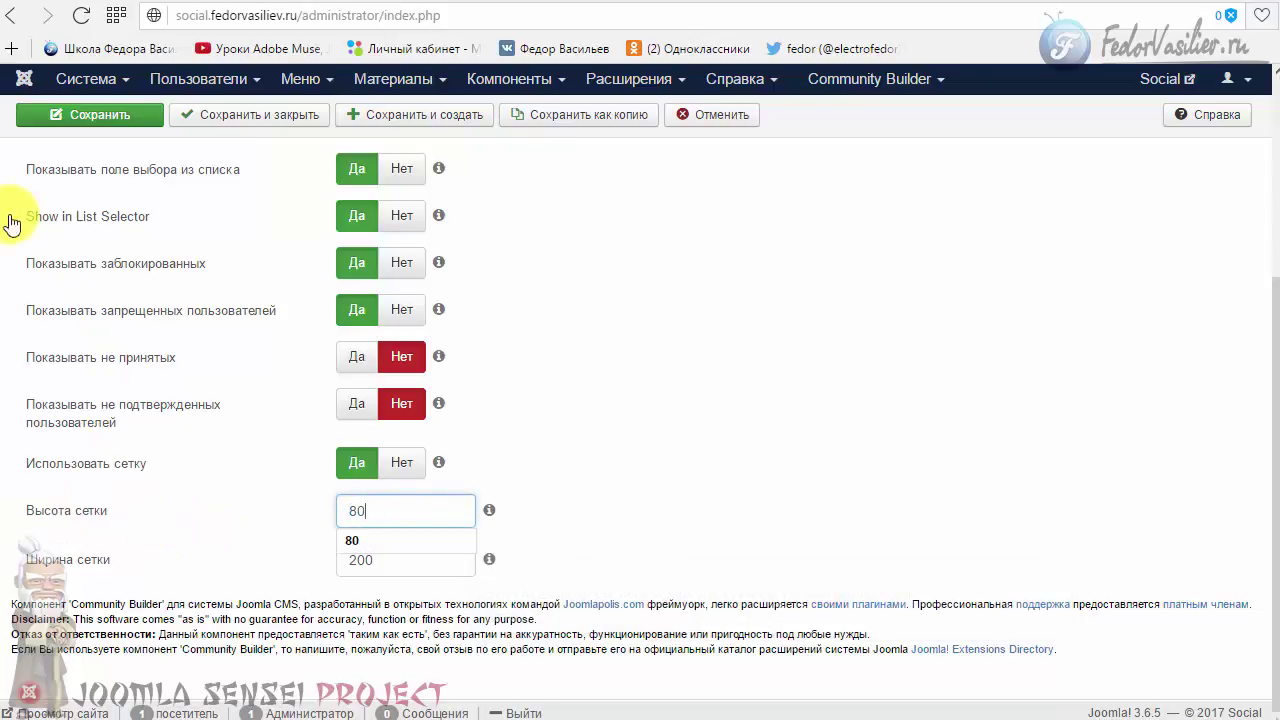
{"action": "left_click", "coordinate": [41, 130]}
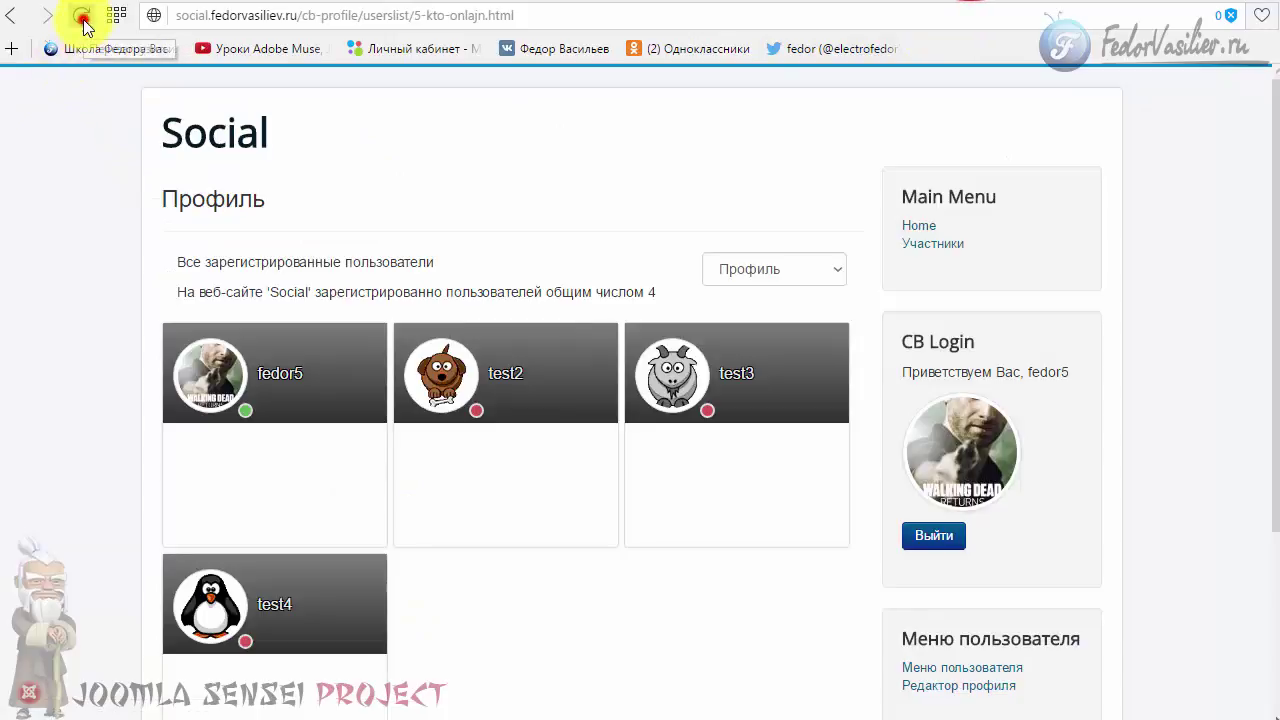
- Reload the public Профиль list, then examine its member cards and the choices in the list selector
{"action": "left_click", "coordinate": [83, 20]}
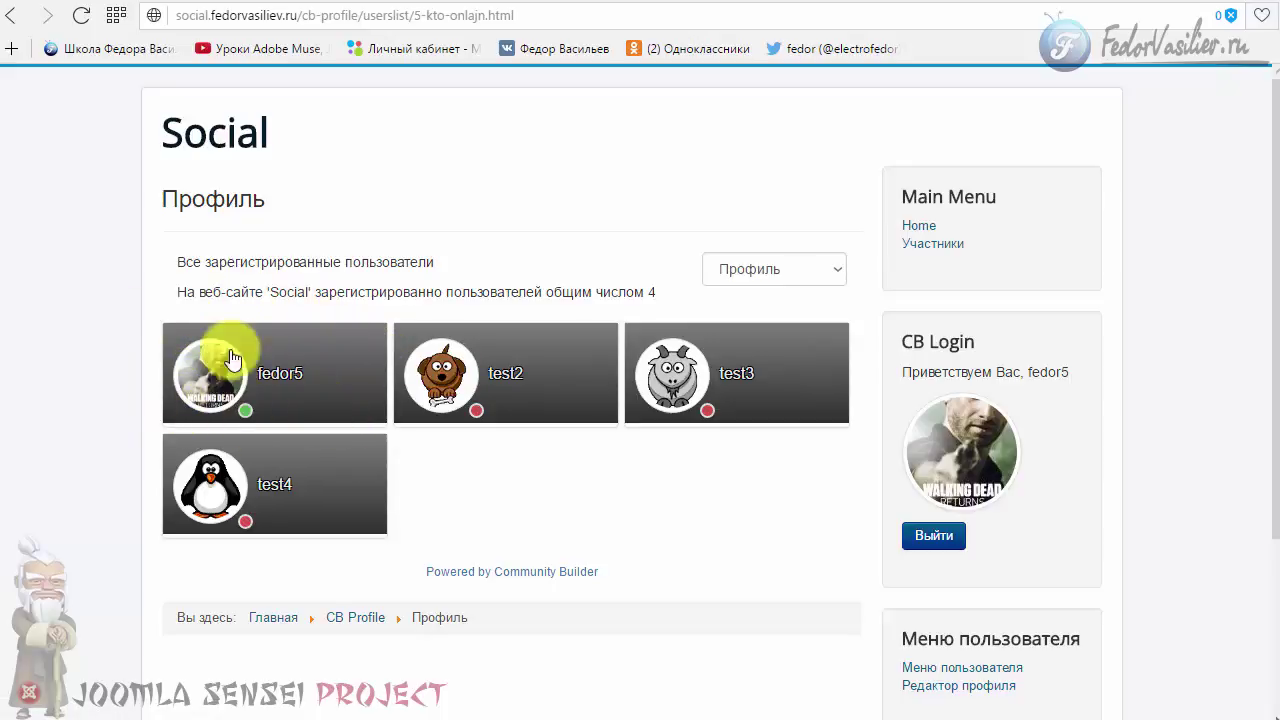
{"action": "left_click", "coordinate": [781, 278]}
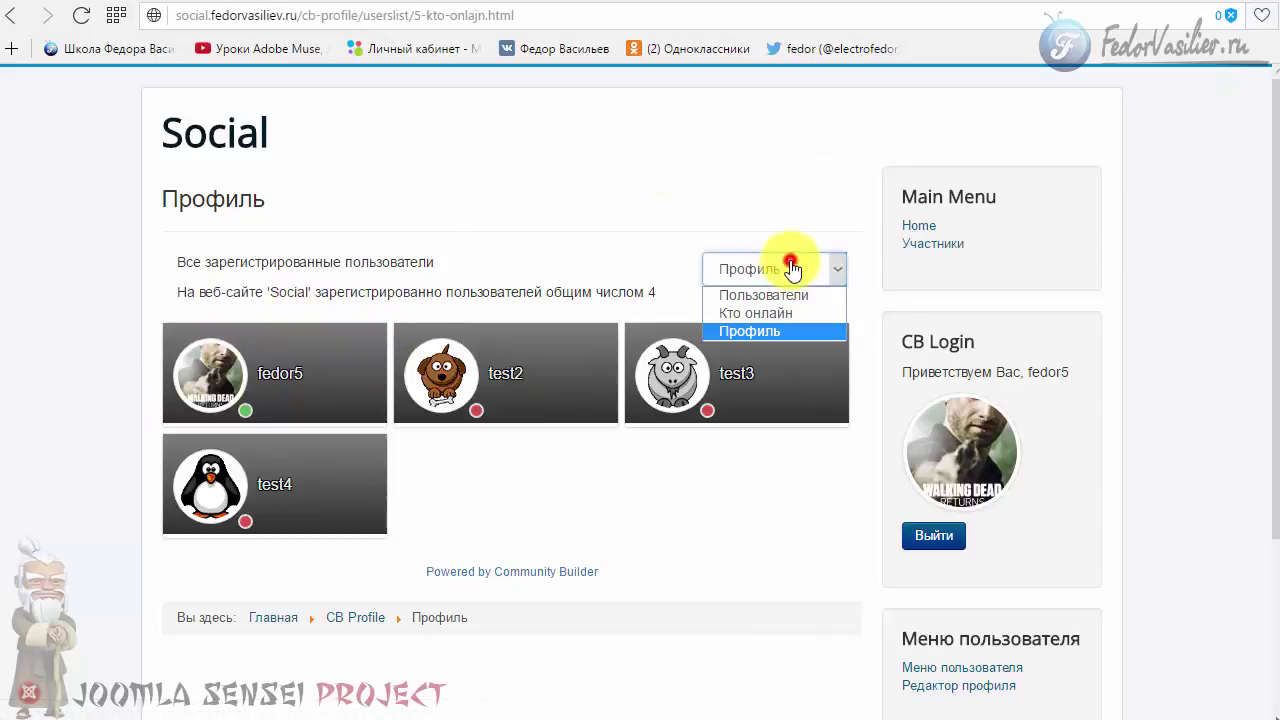
{"action": "left_click", "coordinate": [651, 250]}
{"action": "left_click", "coordinate": [733, 278]}
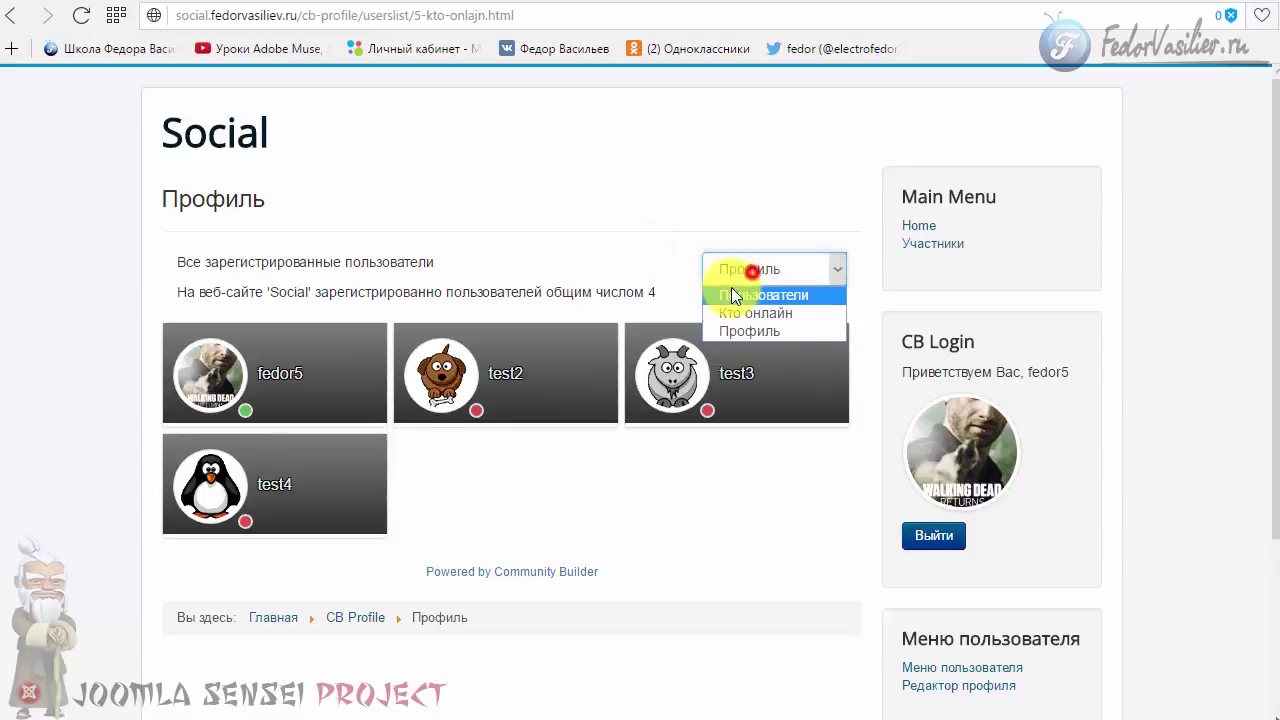
{"action": "left_click", "coordinate": [660, 242]}
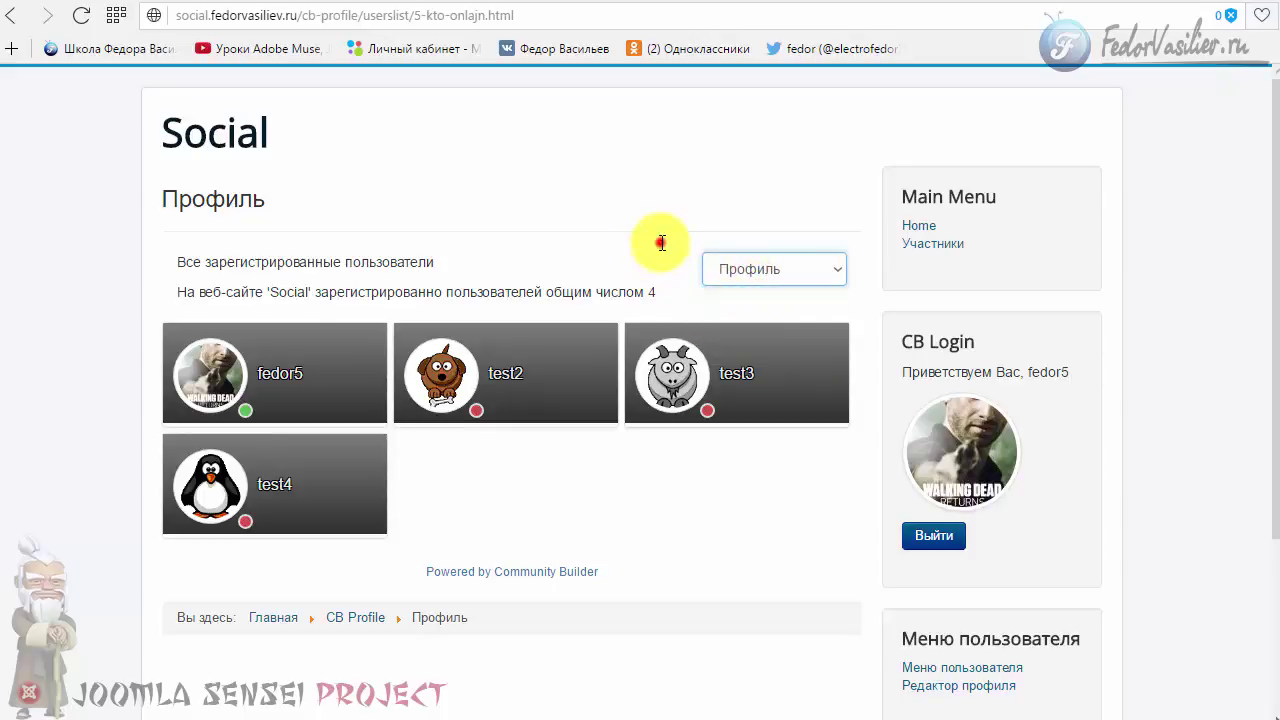